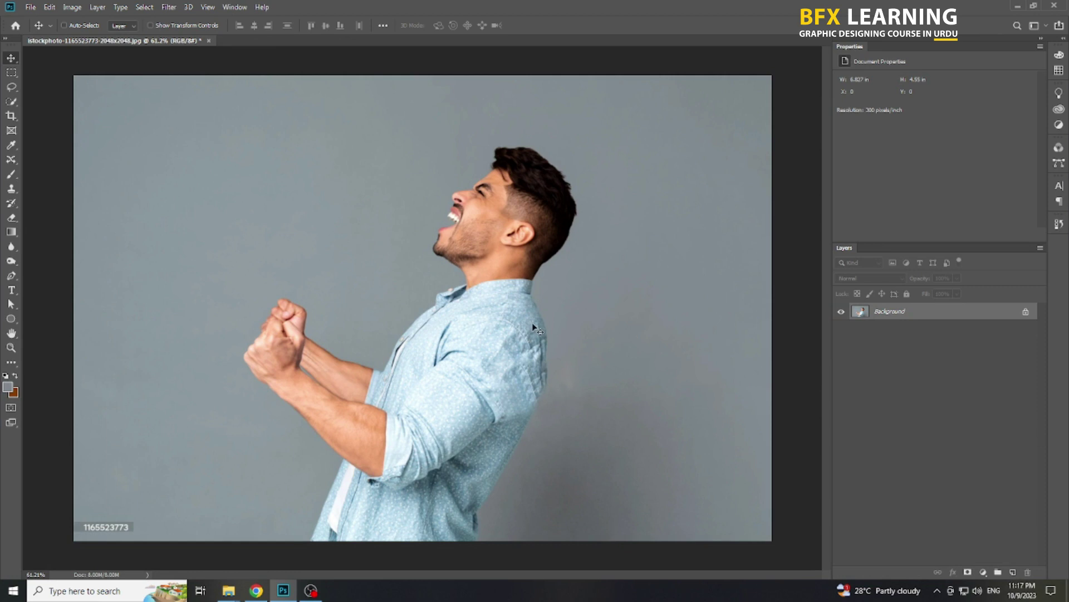
# - Cut the man out onto Layer 1 with Select Subject and check the cut-out
pyautogui.click(166, 8)
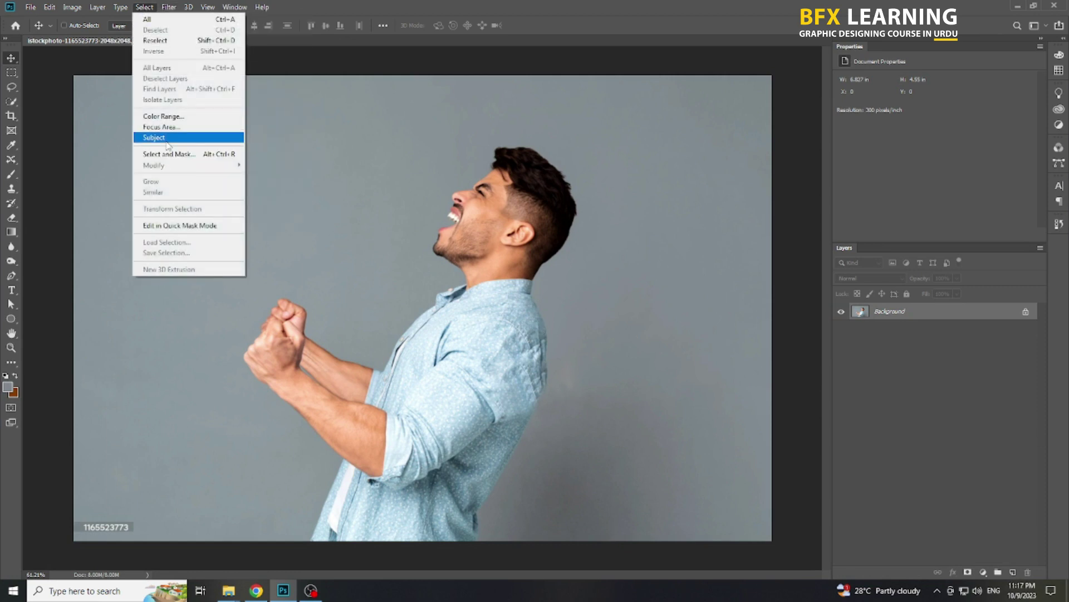
pyautogui.click(166, 140)
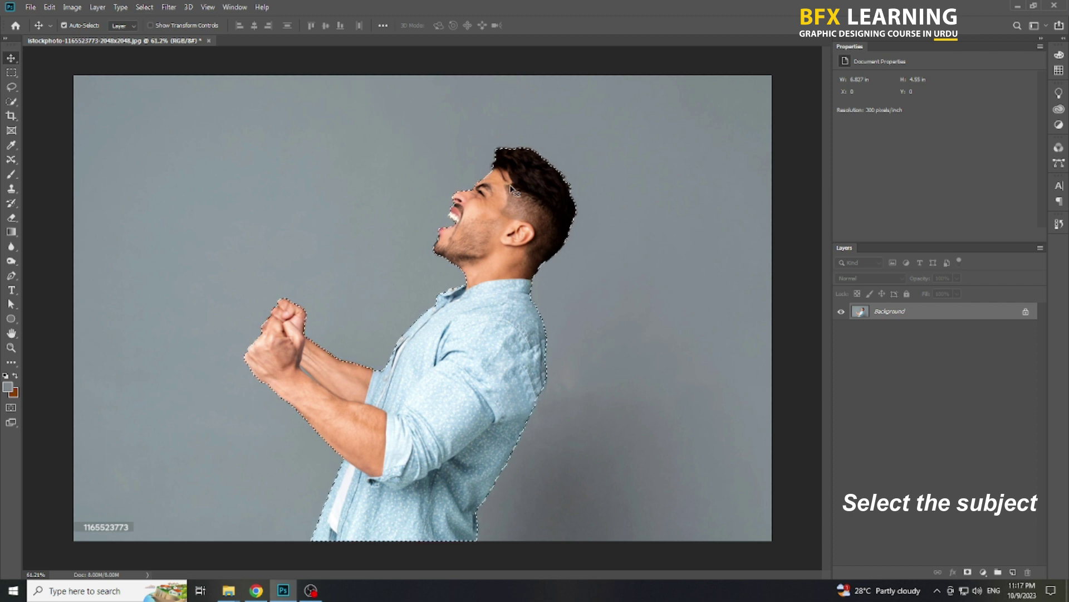
pyautogui.hotkey('ctrl', 'j')
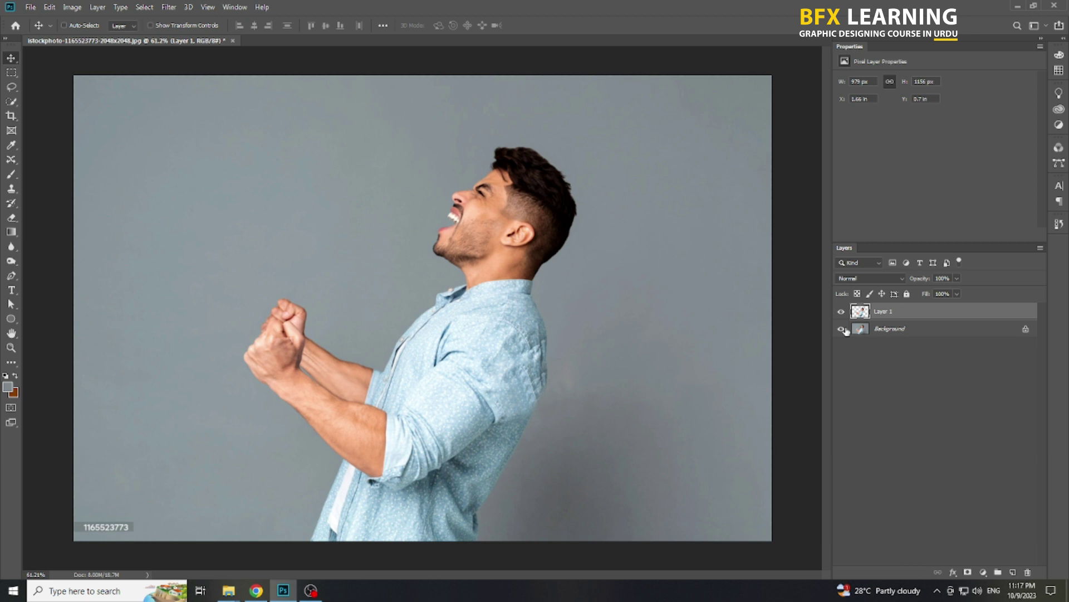
pyautogui.click(842, 329)
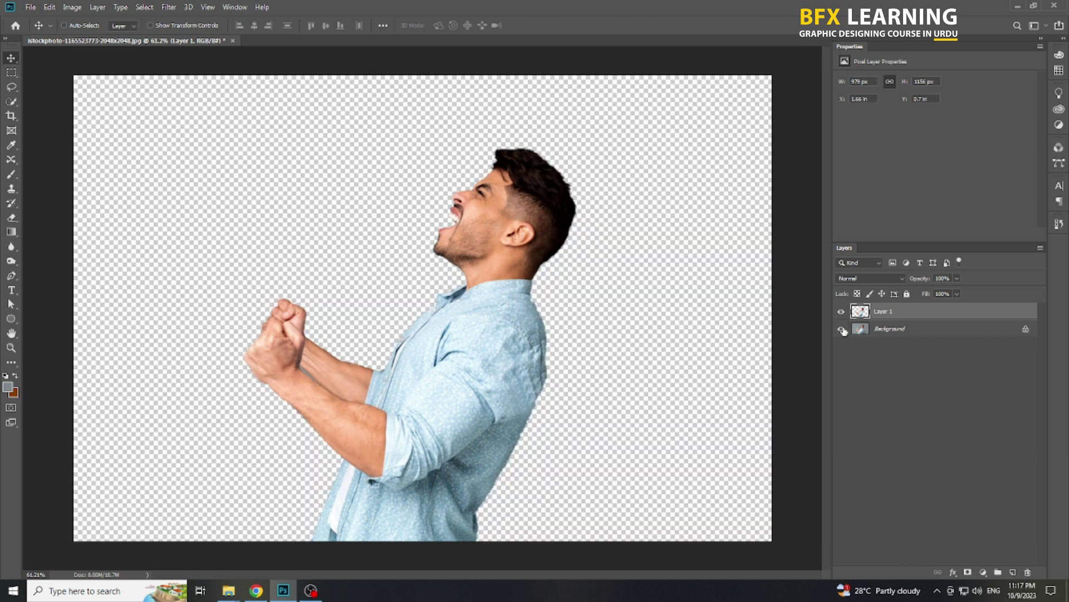
pyautogui.click(842, 329)
# - Duplicate the cut-out as Layer 1 copy and add an empty layer above the Background
pyautogui.hotkey('ctrl', 'j')
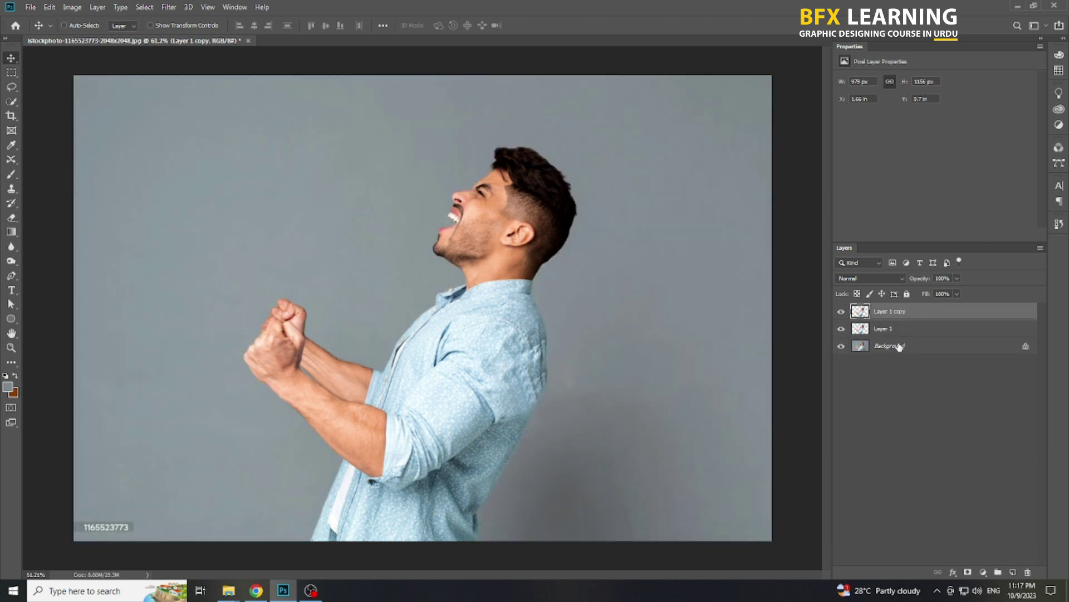
pyautogui.click(900, 347)
pyautogui.click(1014, 573)
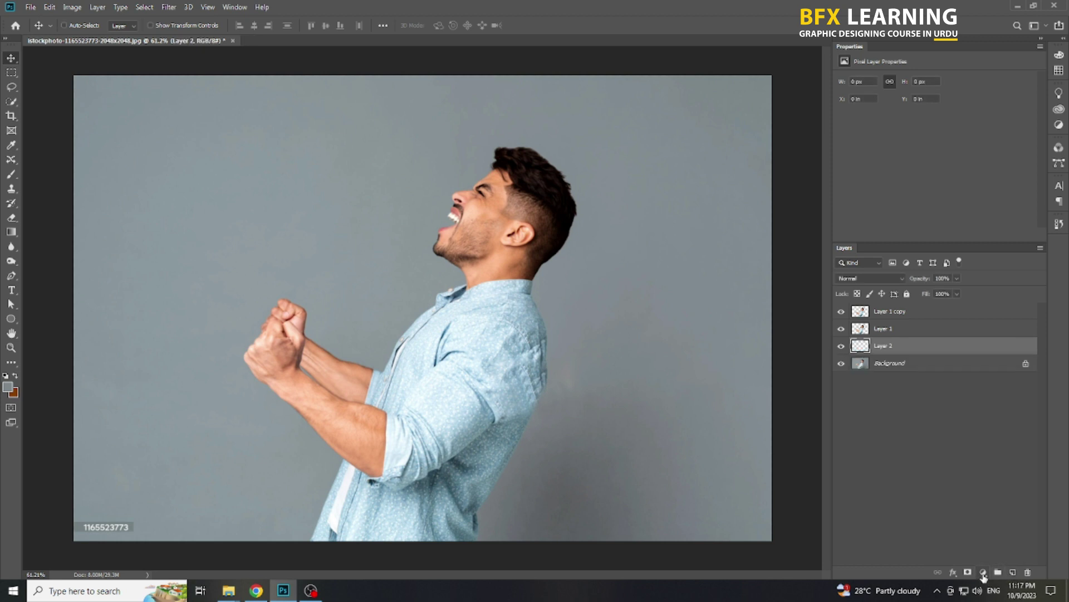
pyautogui.click(983, 573)
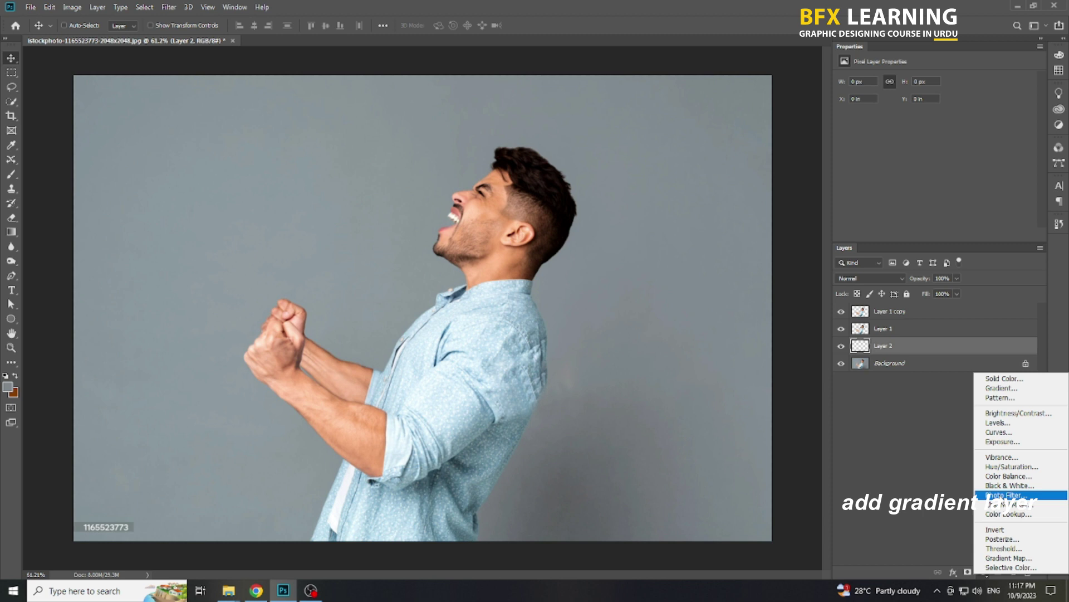
# - Add a Gradient Fill layer and hide the original Background layer
pyautogui.click(1003, 388)
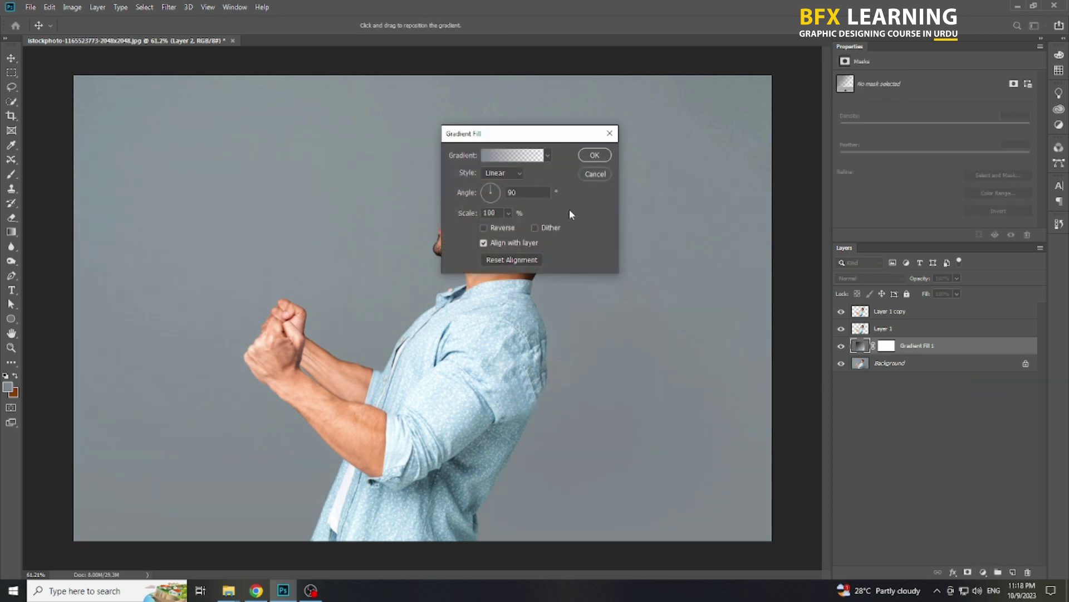
pyautogui.click(514, 156)
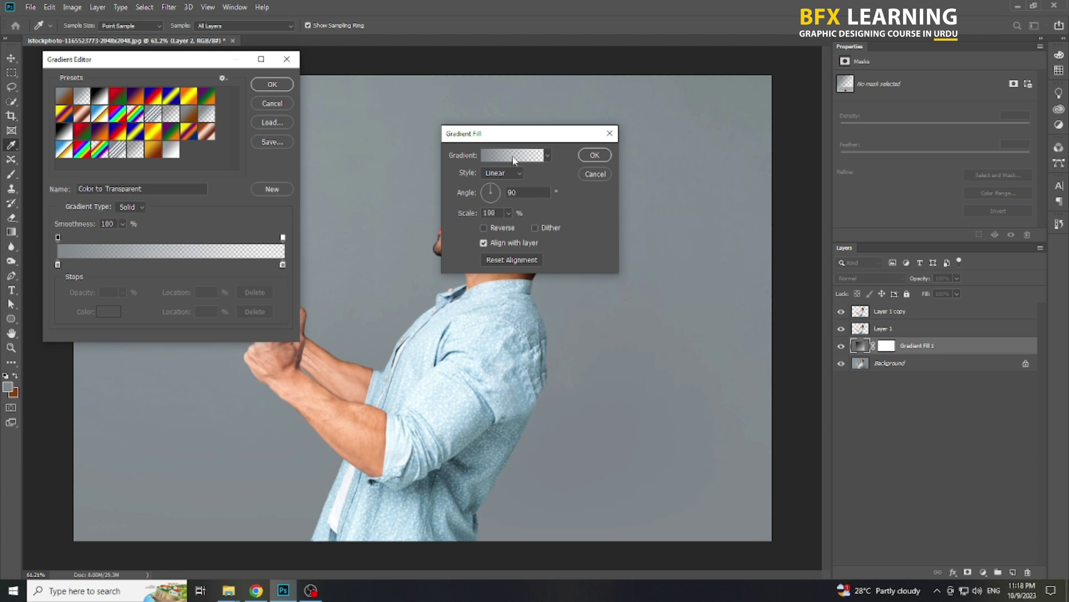
pyautogui.press('Return')
pyautogui.press('Return')
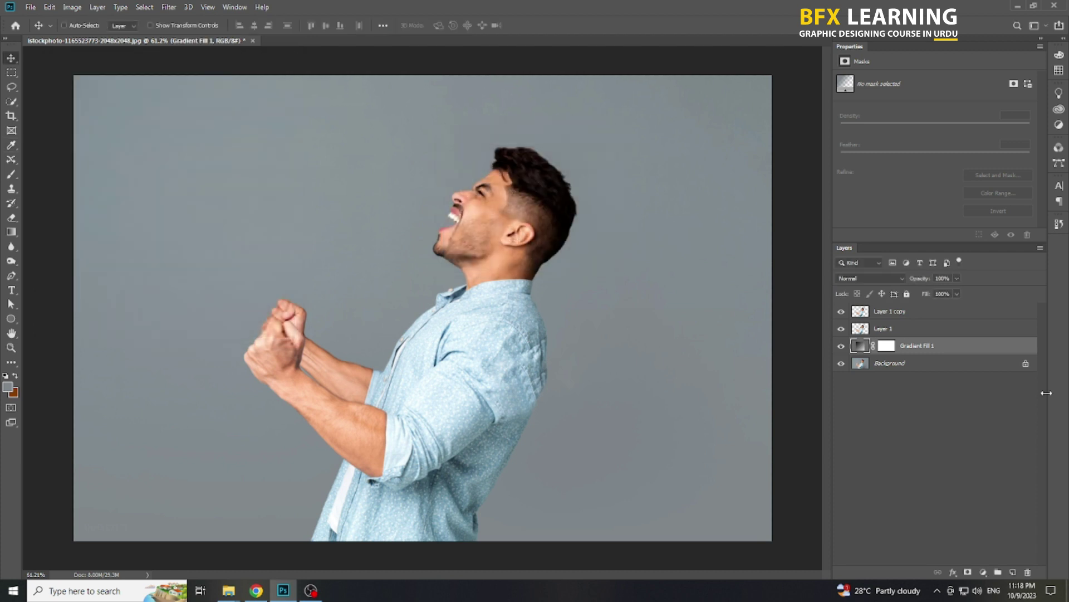
pyautogui.click(842, 364)
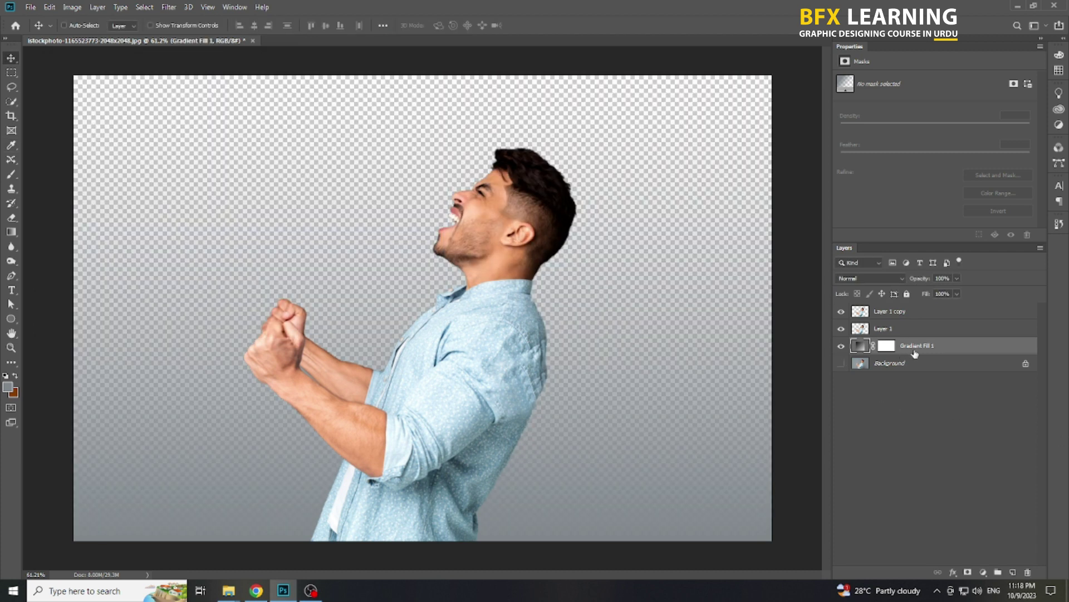
pyautogui.doubleClick(954, 346)
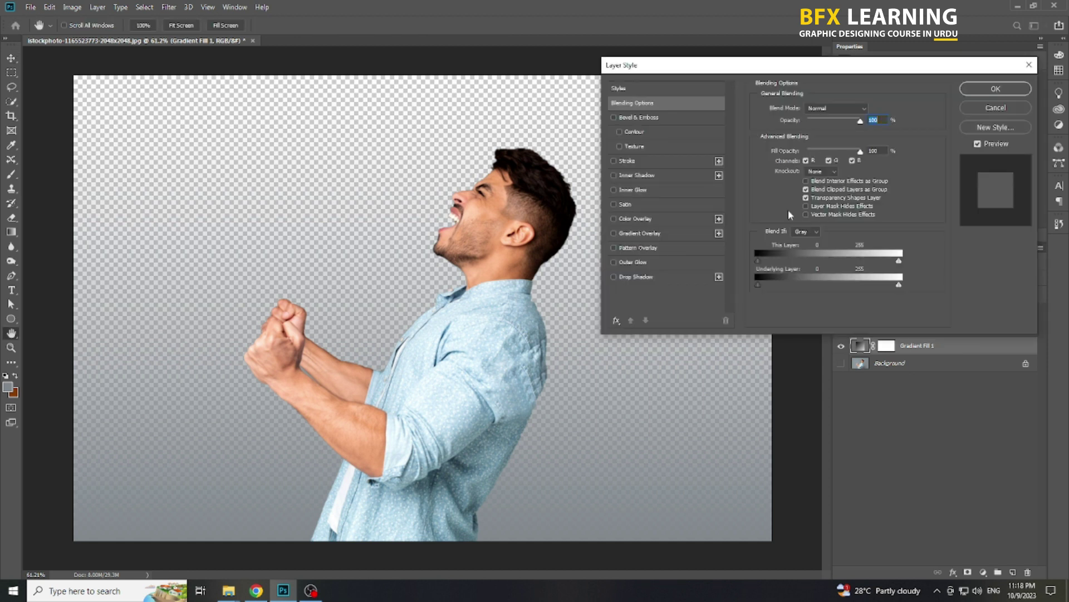
pyautogui.press('Escape')
pyautogui.doubleClick(861, 345)
# - Switch the gradient fill to a Black, White gradient in Radial style
pyautogui.click(513, 155)
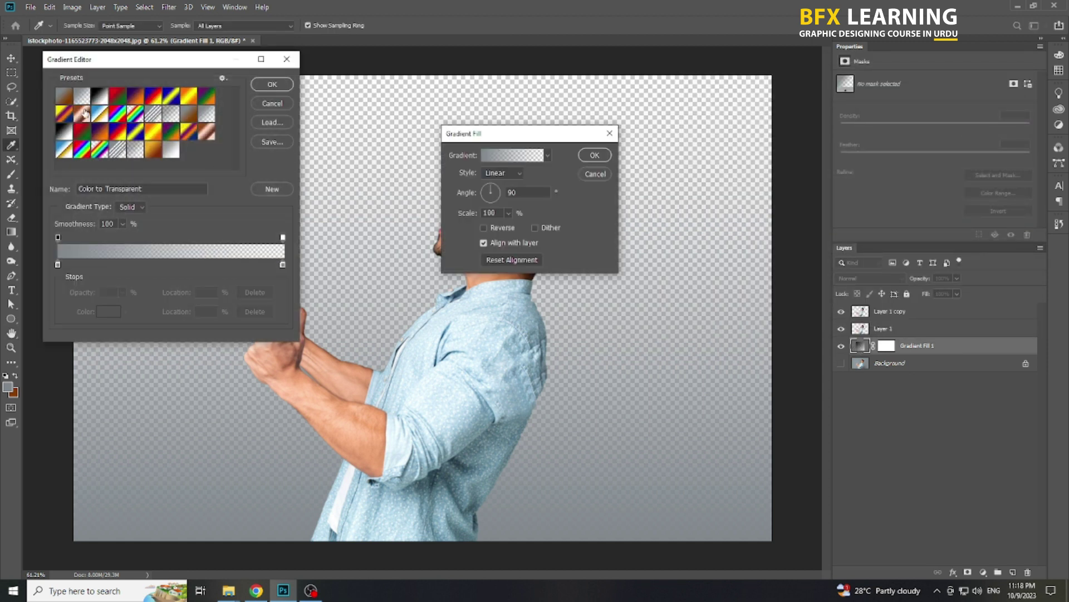
pyautogui.click(98, 96)
pyautogui.click(265, 85)
pyautogui.click(503, 172)
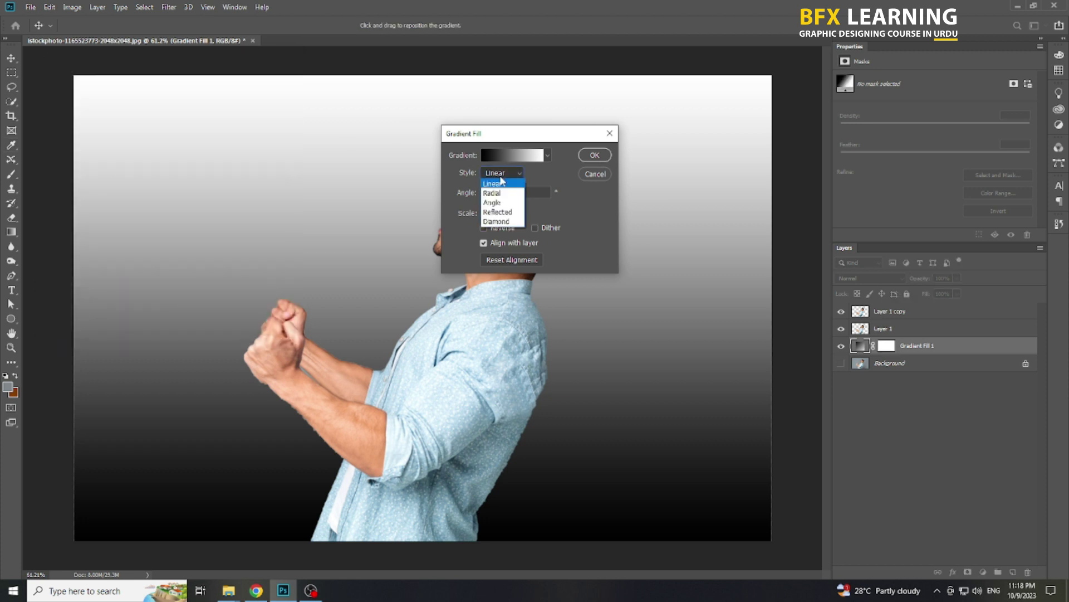
pyautogui.click(501, 196)
pyautogui.click(503, 173)
# - Set the gradient stops to light grey at the centre and dark grey at the edge
pyautogui.click(521, 154)
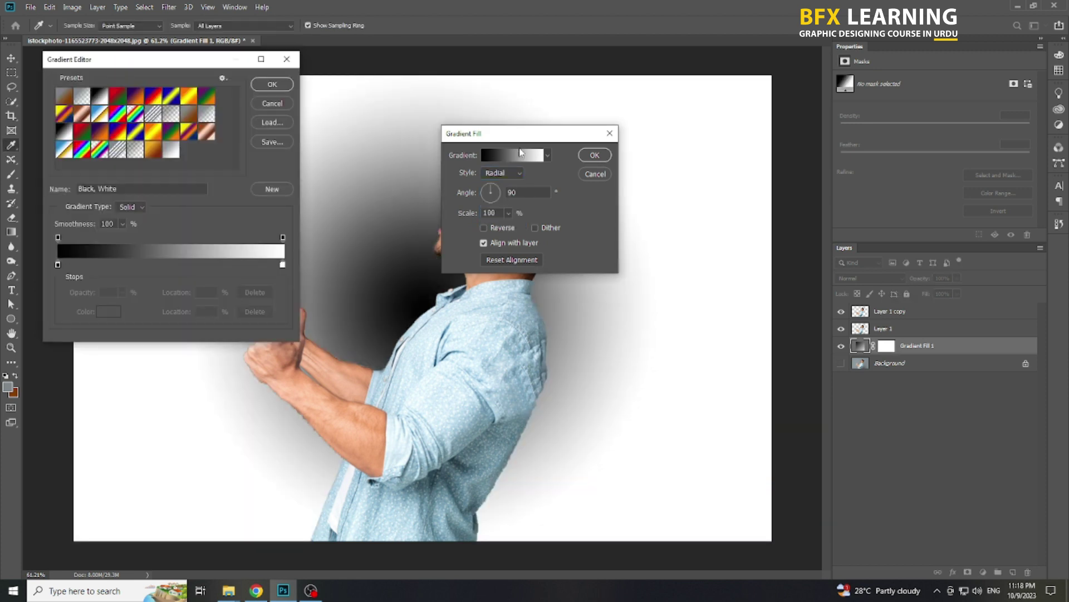
pyautogui.click(65, 96)
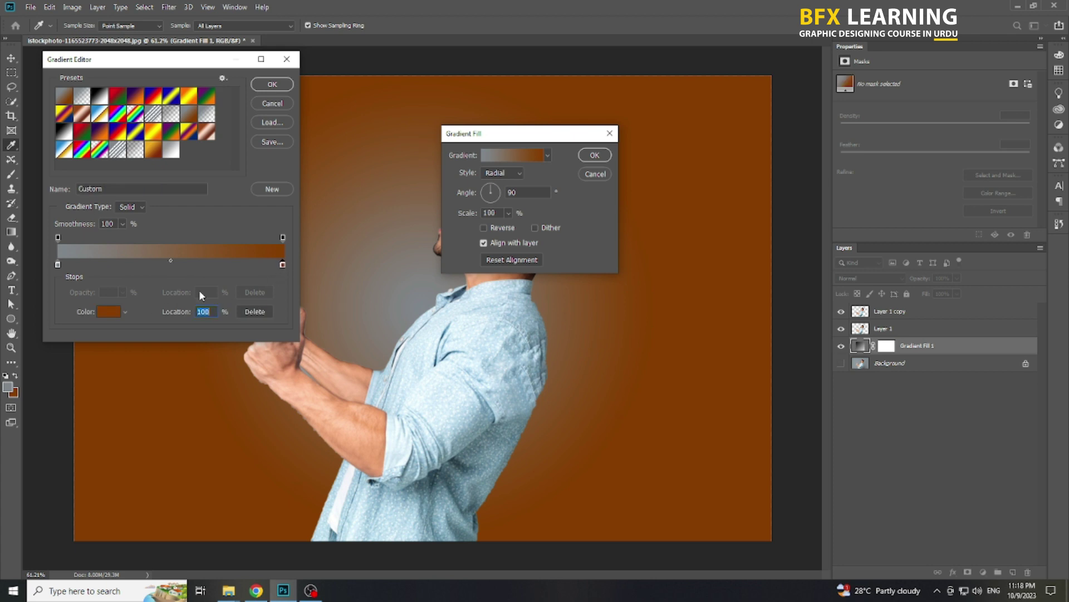
pyautogui.click(114, 314)
pyautogui.click(396, 406)
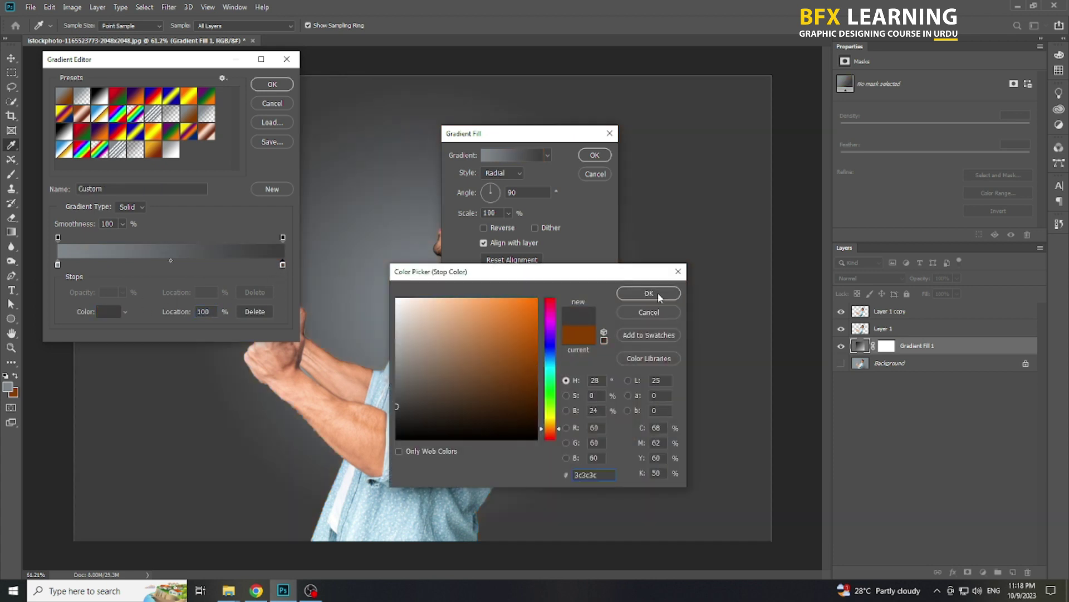
pyautogui.click(658, 295)
pyautogui.click(119, 317)
pyautogui.click(400, 350)
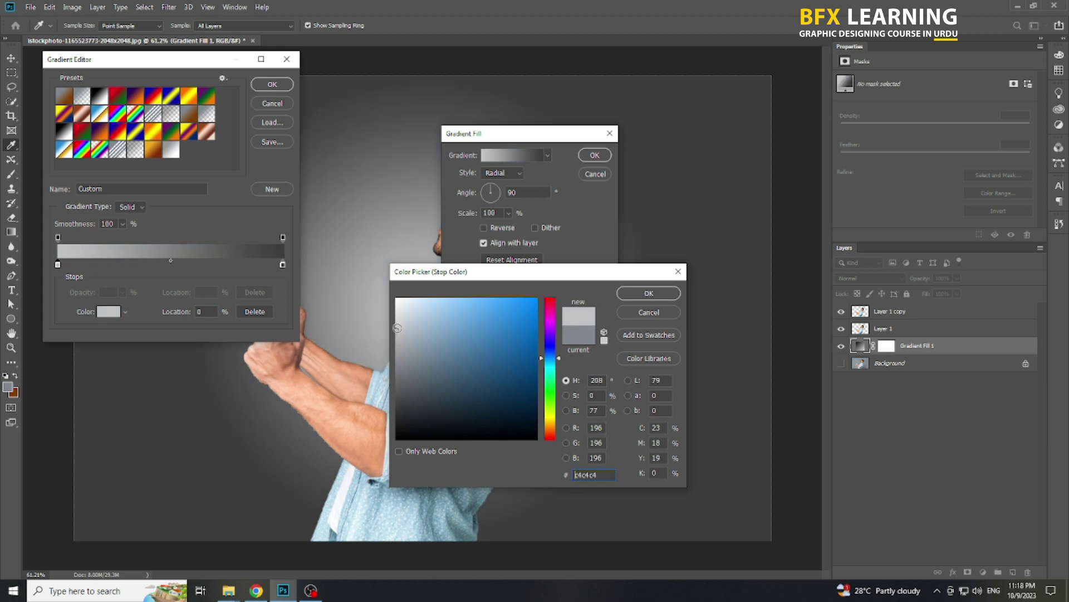
pyautogui.click(647, 295)
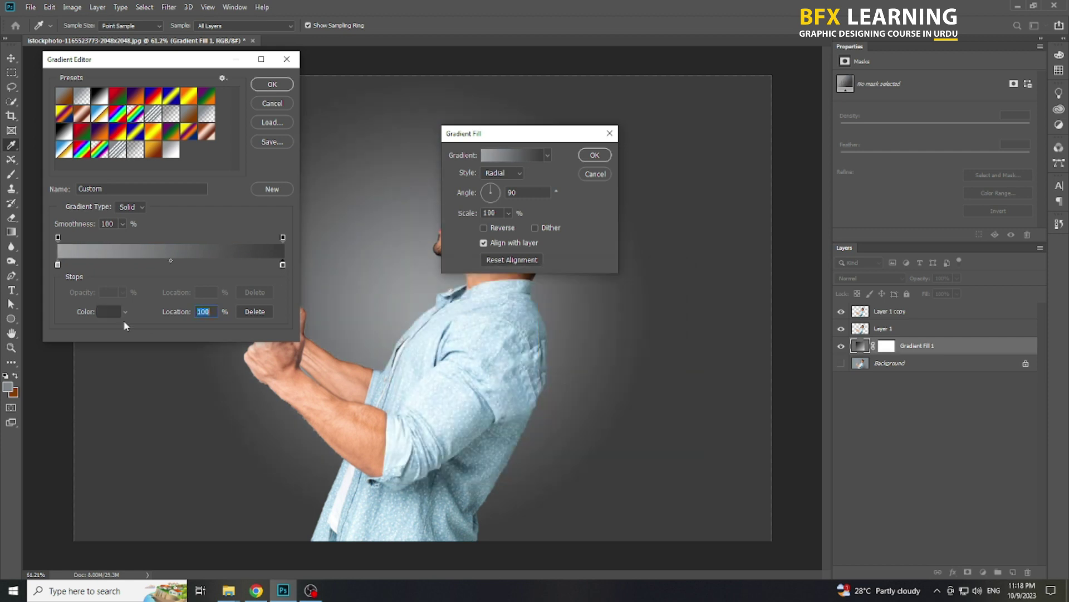
# - Darken the outer grey stop slightly and apply the radial gradient fill
pyautogui.click(114, 313)
pyautogui.click(396, 393)
pyautogui.moveTo(397, 387); pyautogui.dragTo(398, 394)
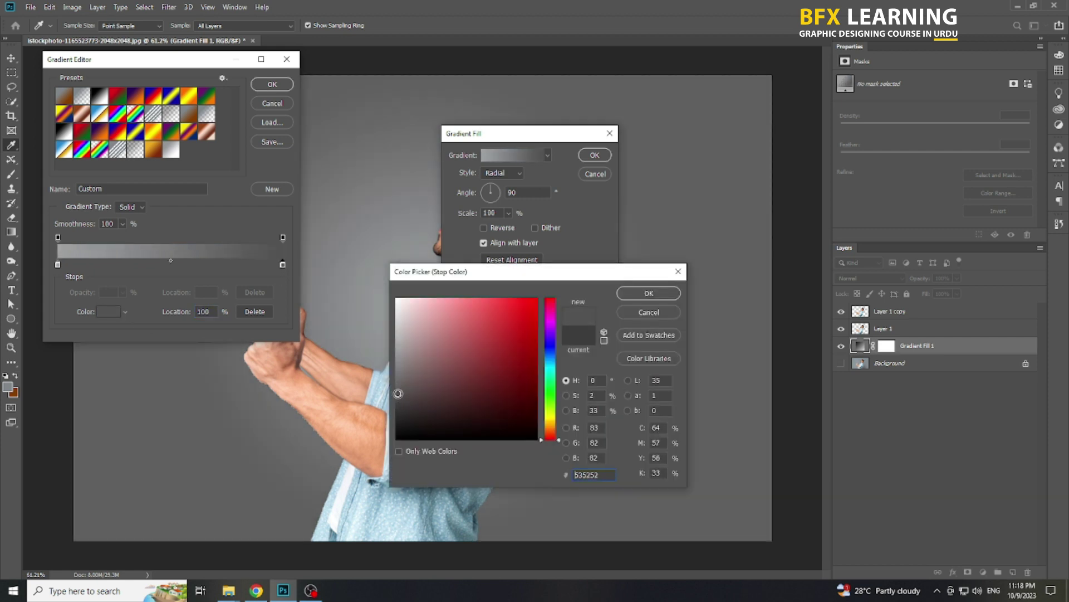
pyautogui.click(399, 400)
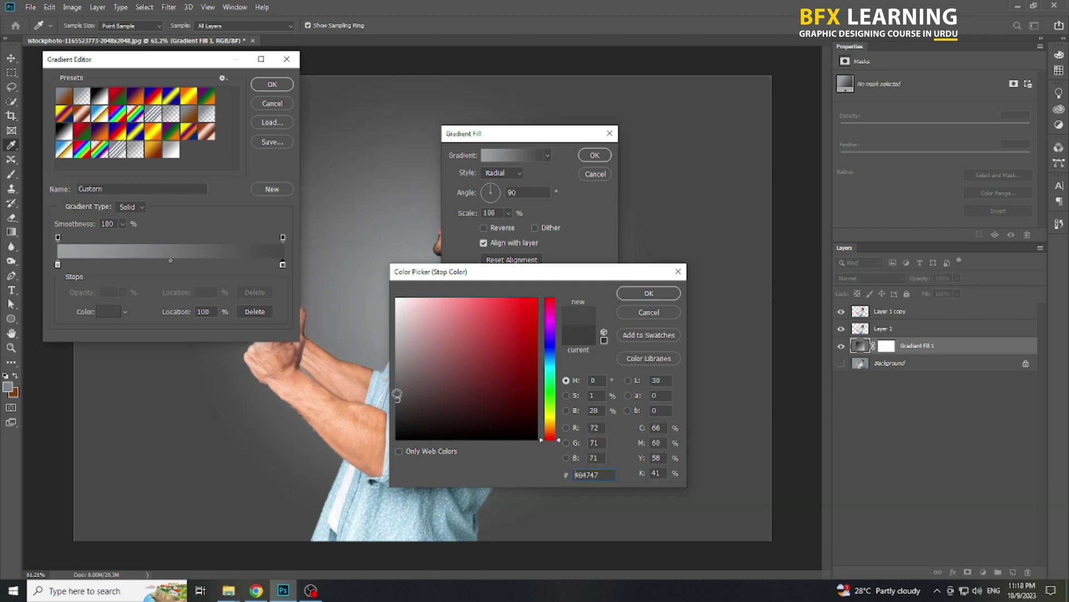
pyautogui.press('Return')
pyautogui.press('Return')
pyautogui.press('Return')
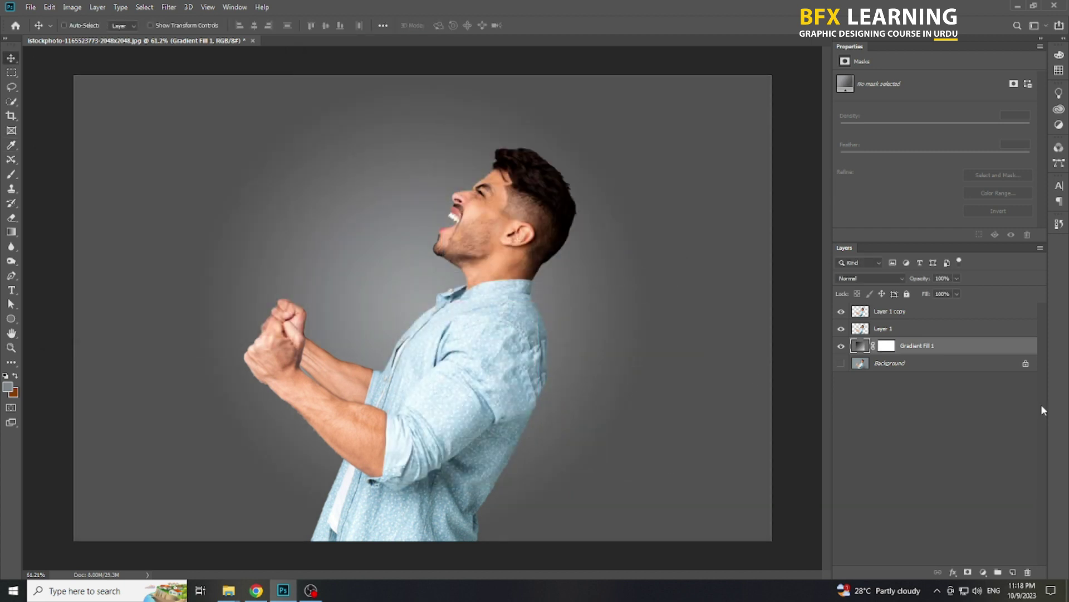
# - Shift the gradient midpoint toward the dark end and confirm the fill settings
pyautogui.doubleClick(859, 346)
pyautogui.click(516, 158)
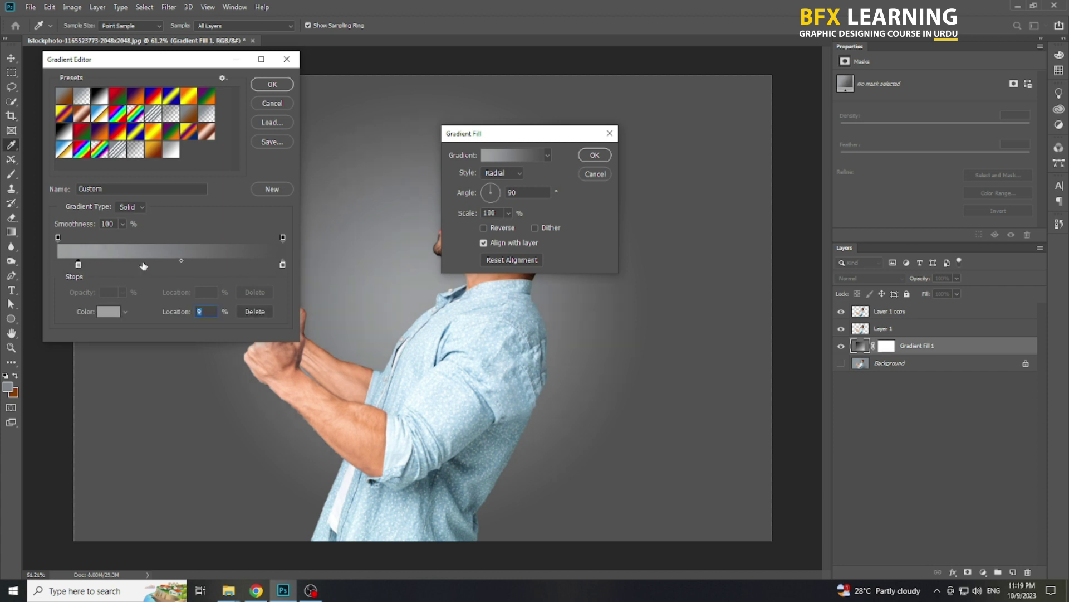
pyautogui.moveTo(180, 261); pyautogui.dragTo(206, 262)
pyautogui.press('Return')
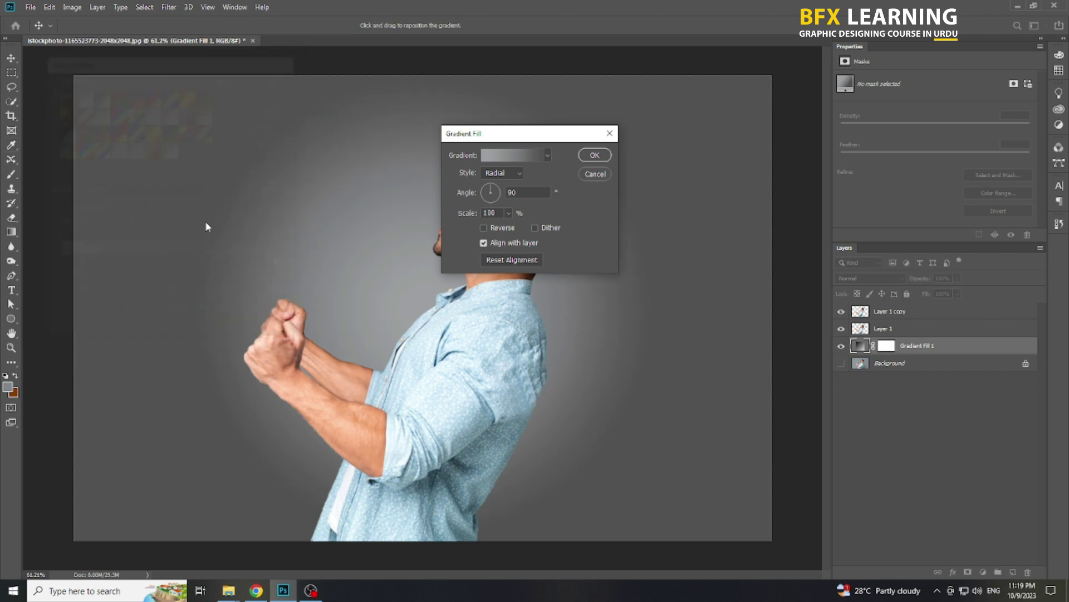
pyautogui.press('Return')
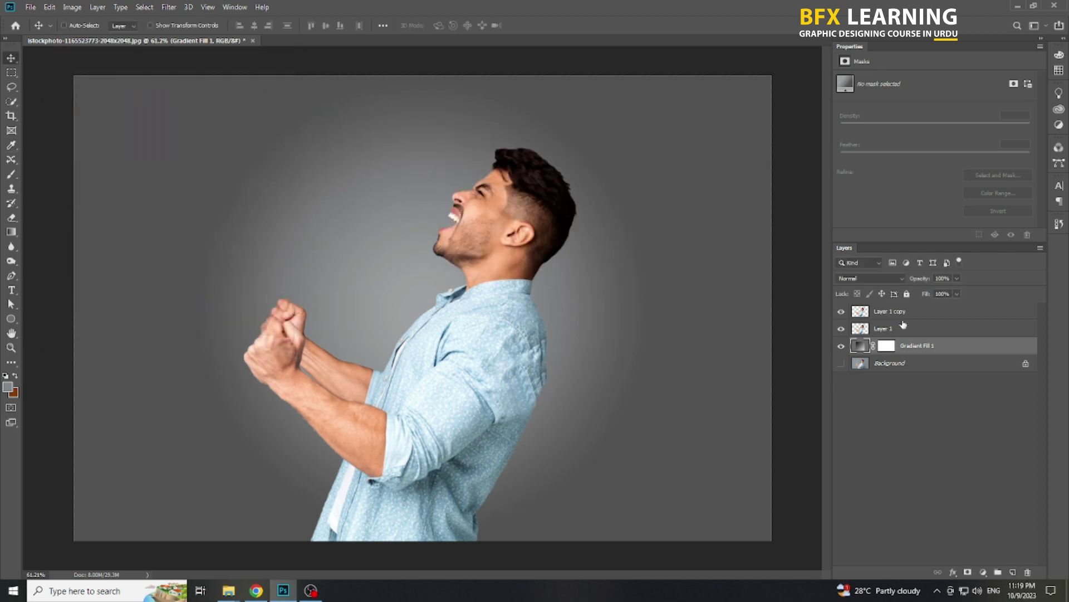
# - Liquify Layer 1 with a 250 brush to smear hair and shirt rightward, then add a layer mask
pyautogui.click(872, 328)
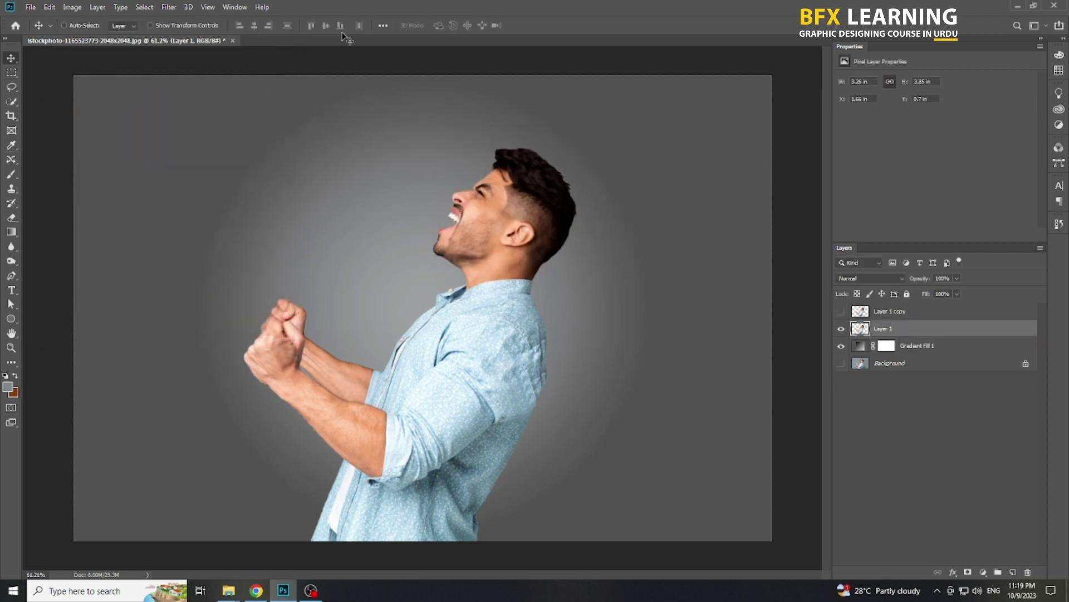
pyautogui.click(169, 7)
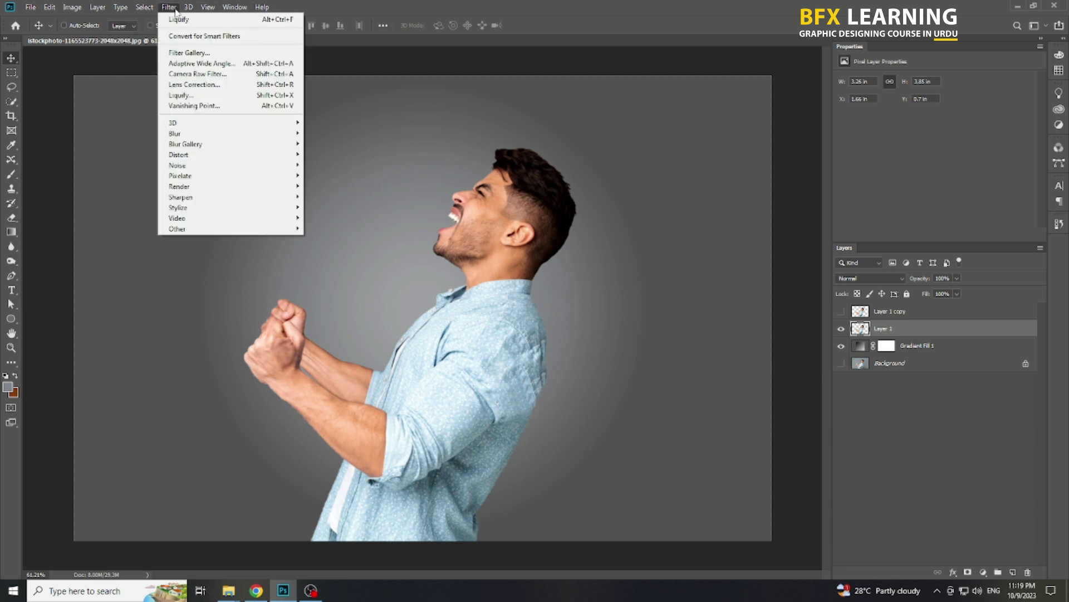
pyautogui.click(200, 96)
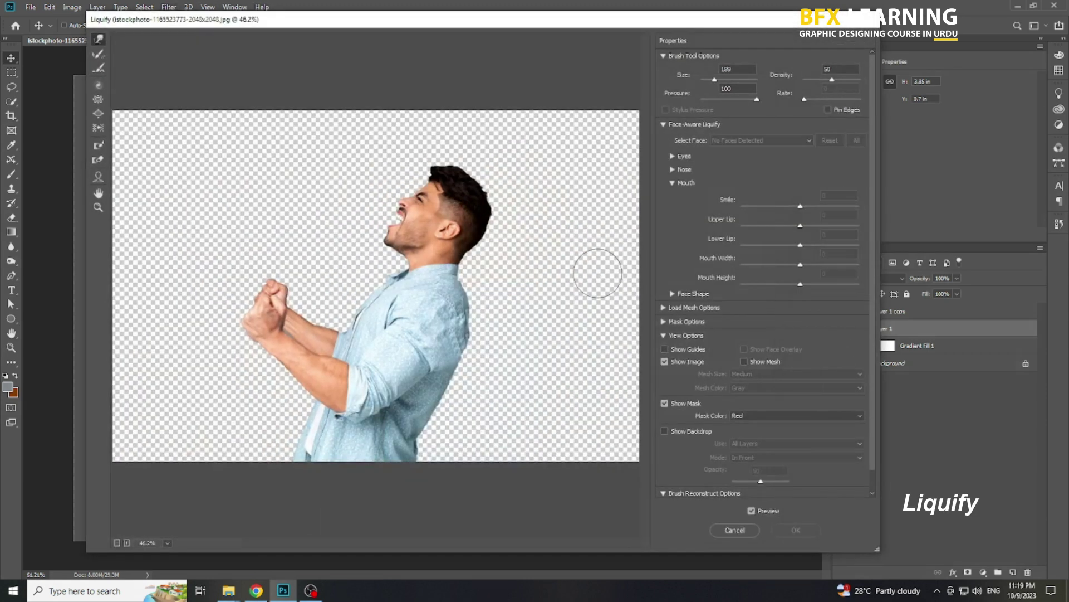
pyautogui.press(']')
pyautogui.press(']')
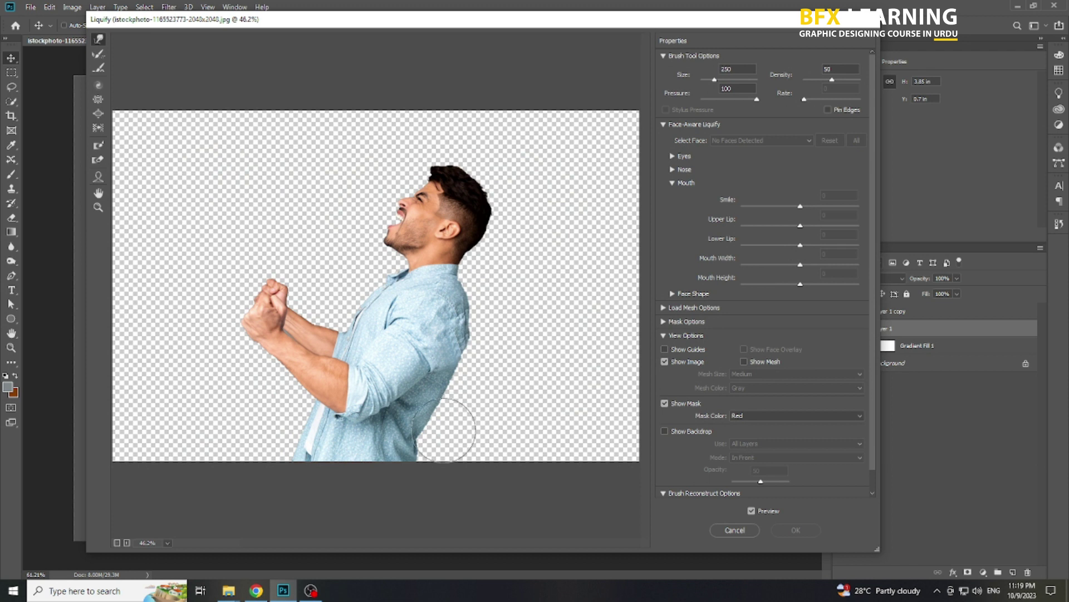
pyautogui.moveTo(426, 449)
pyautogui.mouseDown()
pyautogui.moveTo(475, 295)
pyautogui.moveTo(481, 150)
pyautogui.moveTo(624, 191)
pyautogui.mouseUp()
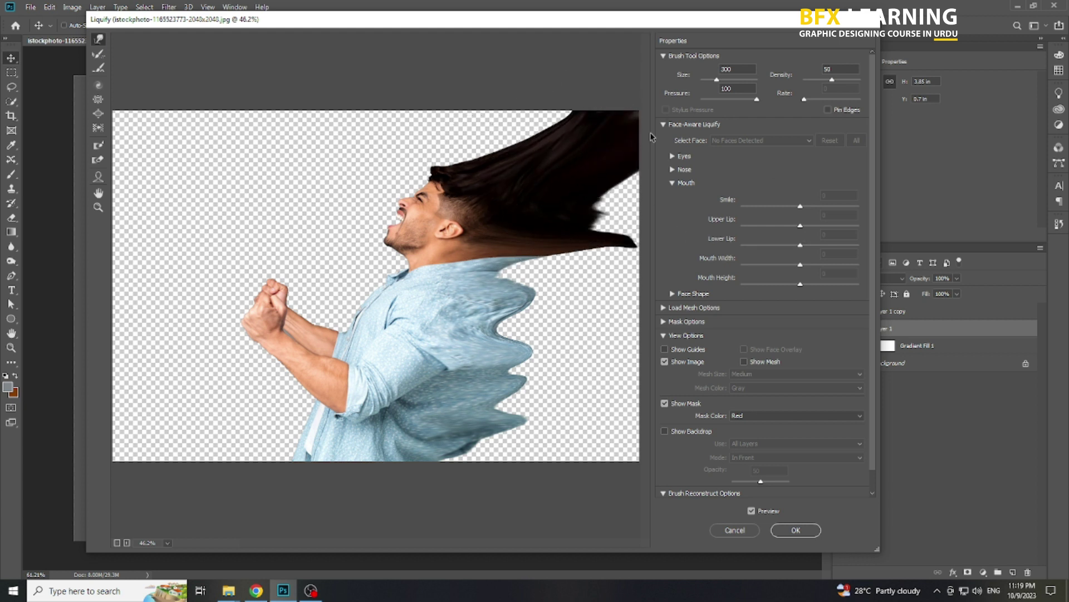
pyautogui.moveTo(512, 287)
pyautogui.mouseDown()
pyautogui.moveTo(576, 310)
pyautogui.moveTo(592, 367)
pyautogui.moveTo(582, 451)
pyautogui.moveTo(638, 486)
pyautogui.mouseUp()
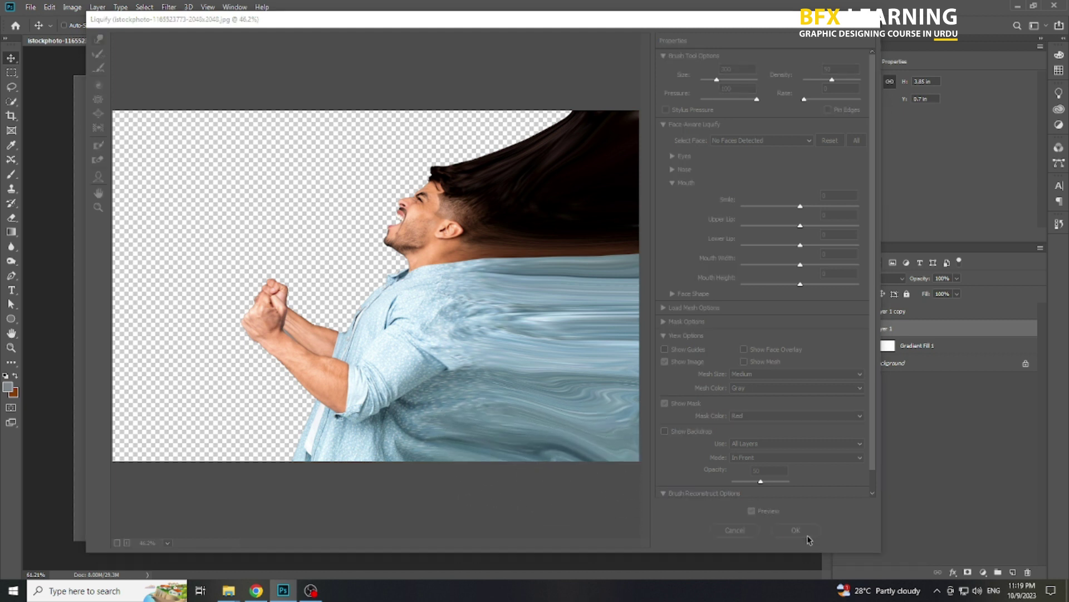
pyautogui.click(807, 532)
pyautogui.click(968, 572)
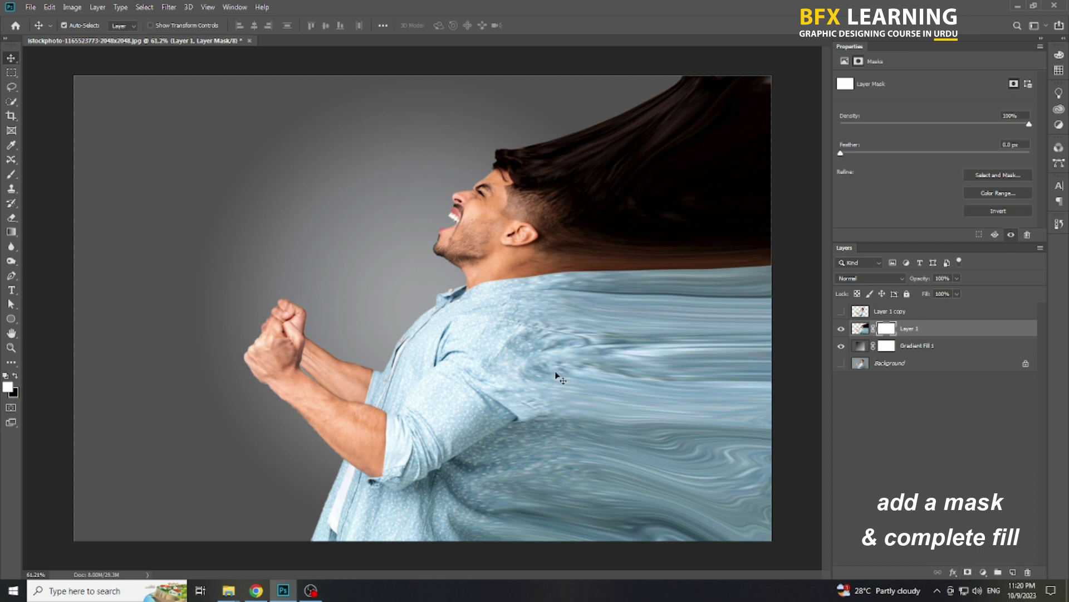
# - Fill Layer 1's mask black, then show Layer 1 copy and give it its own mask
pyautogui.hotkey('ctrl', 'BackSpace')
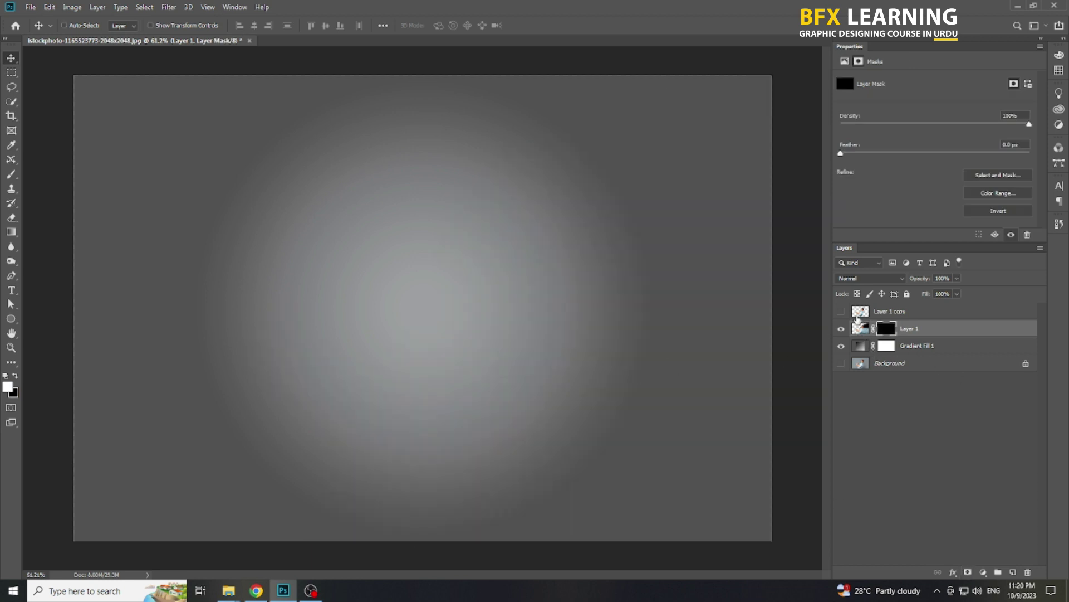
pyautogui.click(841, 311)
pyautogui.click(890, 312)
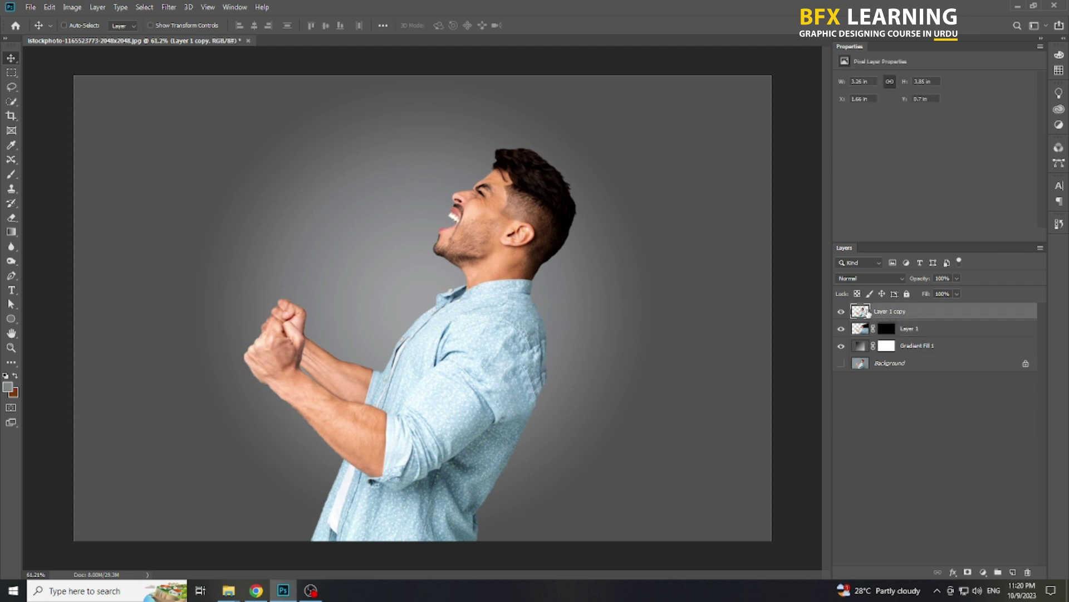
pyautogui.click(968, 572)
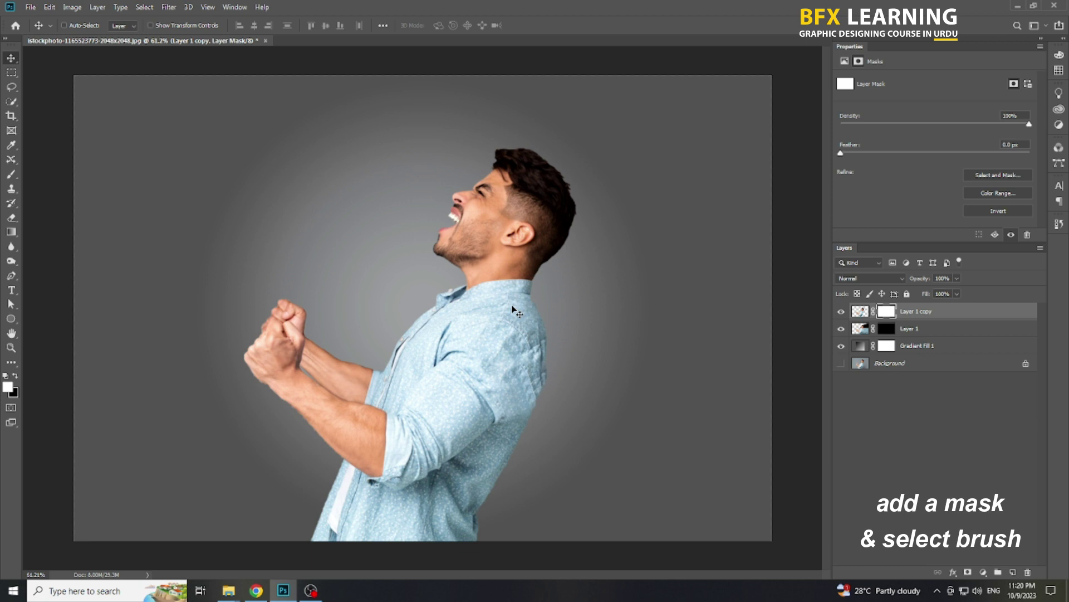
# - Switch to the Brush tool with the 003_Explosion brush preset
pyautogui.press('b')
pyautogui.rightClick(517, 277)
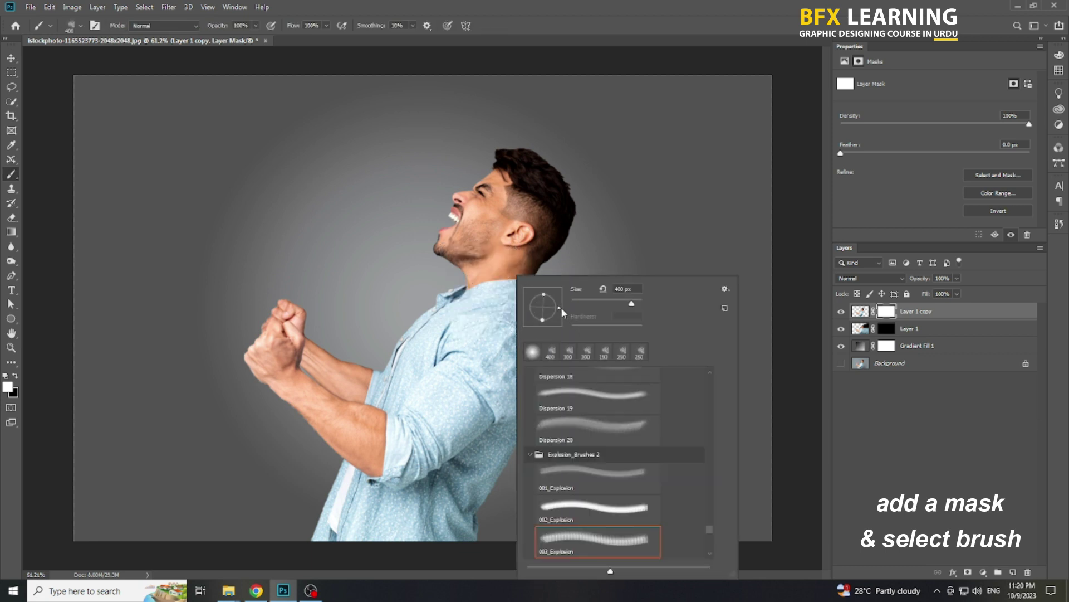
pyautogui.press('Return')
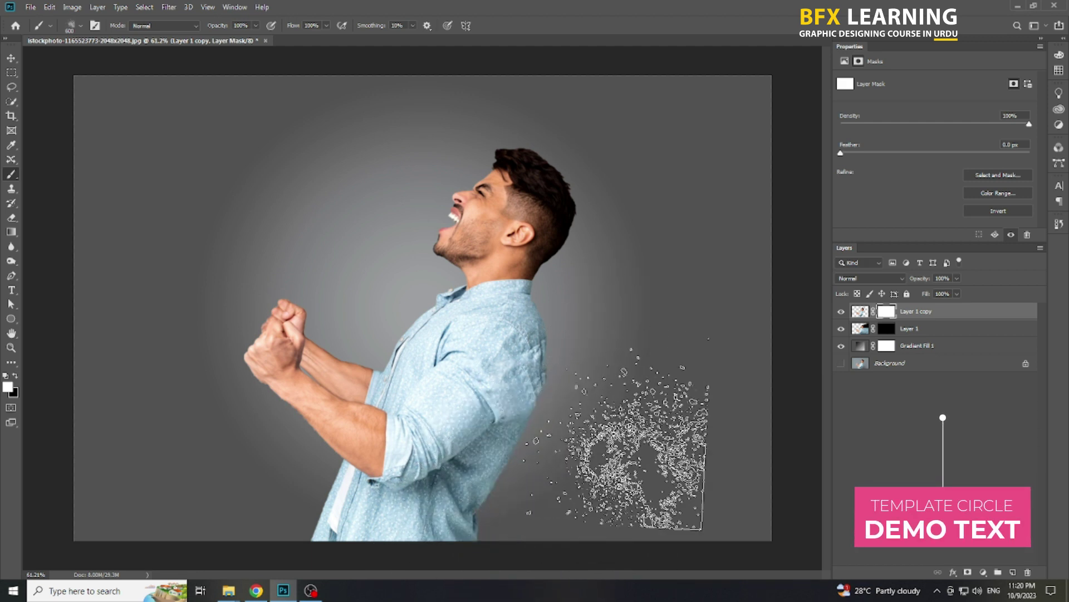
# - Paint black on Layer 1 copy's mask with the explosion brush at 600–700 px over head and shirt
pyautogui.click(15, 375)
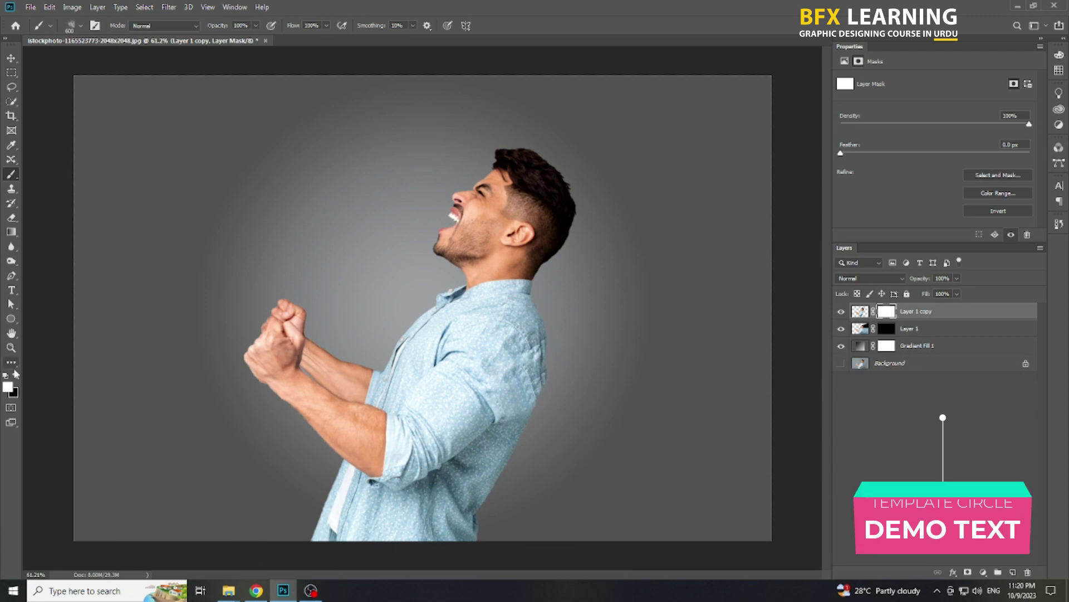
pyautogui.moveTo(507, 493); pyautogui.dragTo(607, 251)
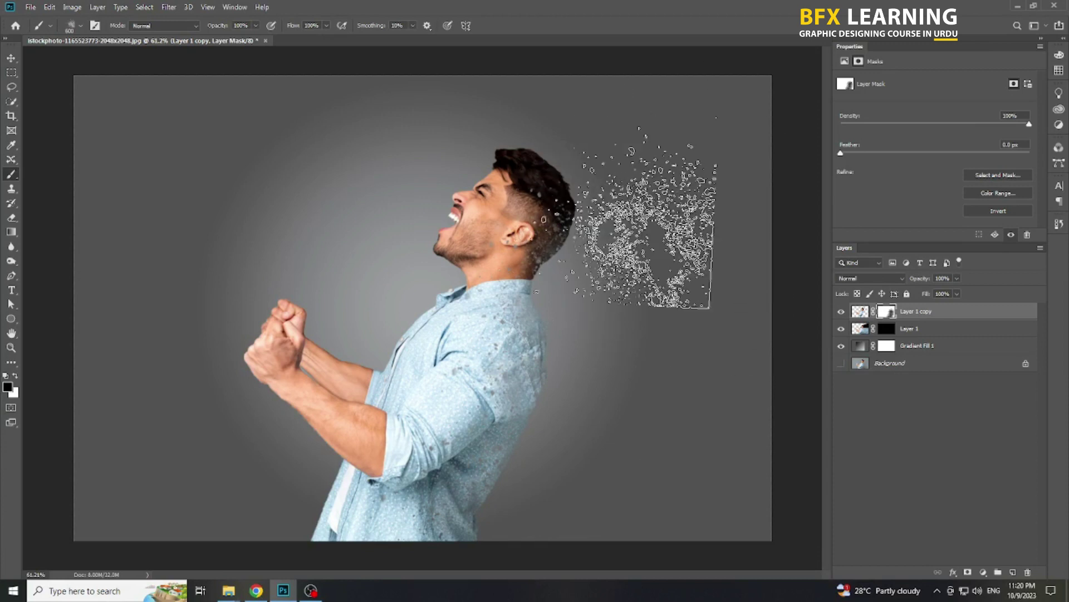
pyautogui.rightClick(659, 234)
pyautogui.click(768, 112)
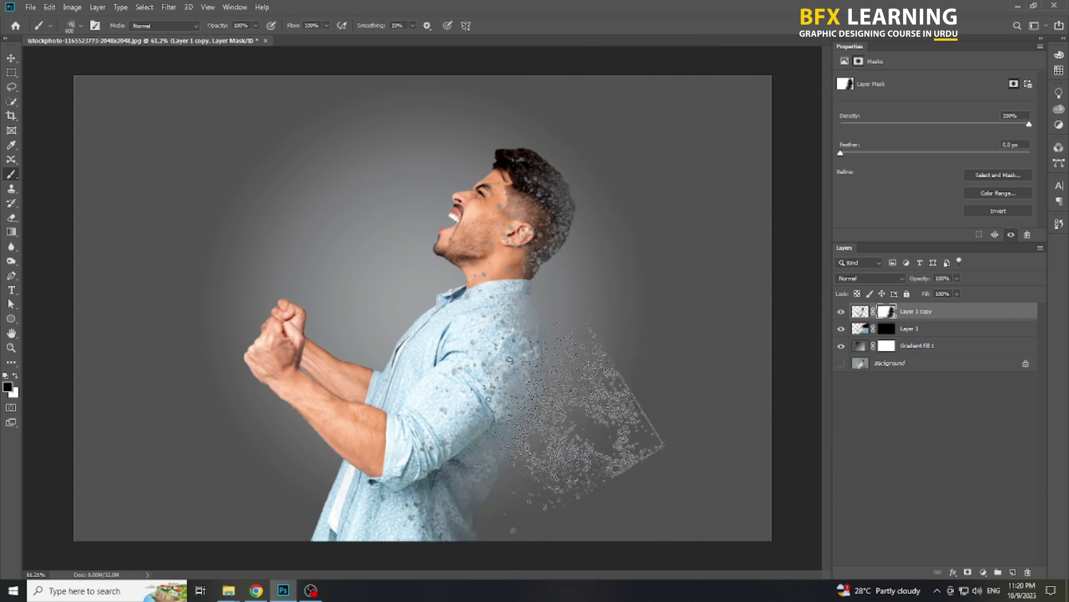
pyautogui.rightClick(576, 278)
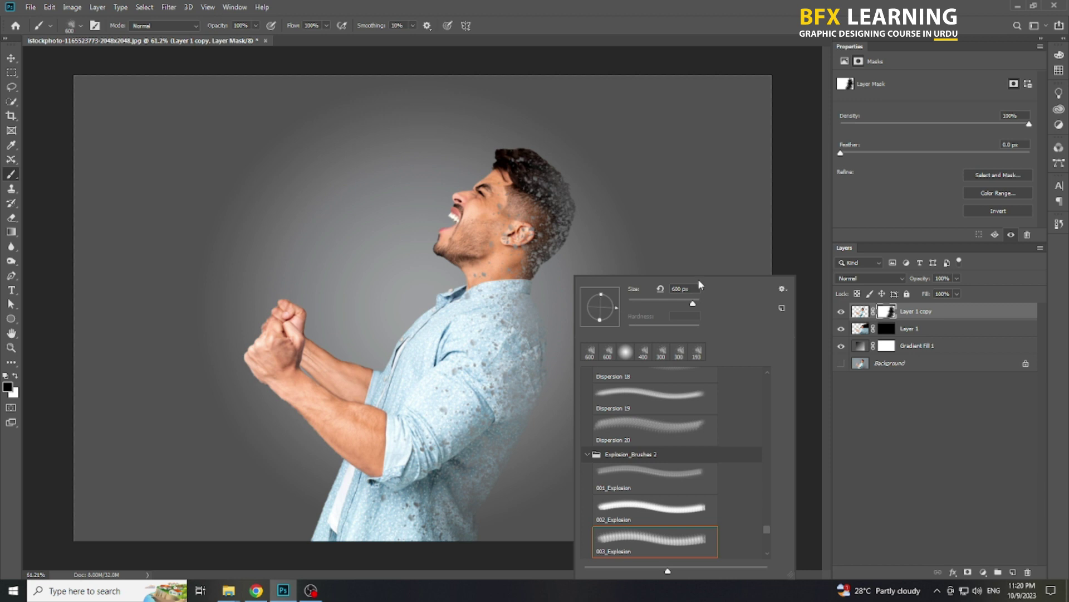
pyautogui.press('Escape')
pyautogui.press(']')
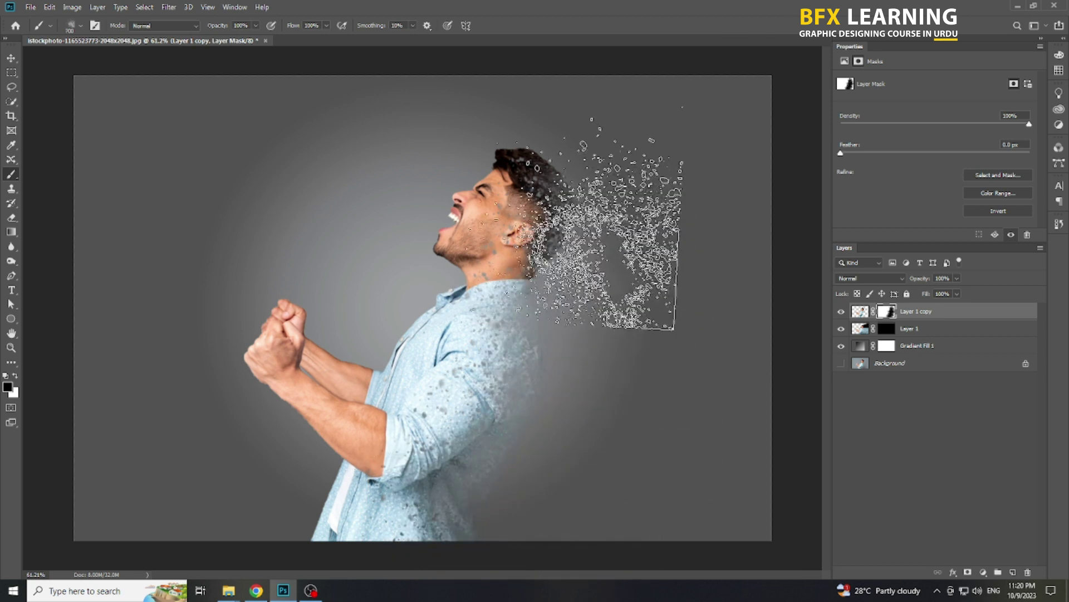
pyautogui.rightClick(601, 181)
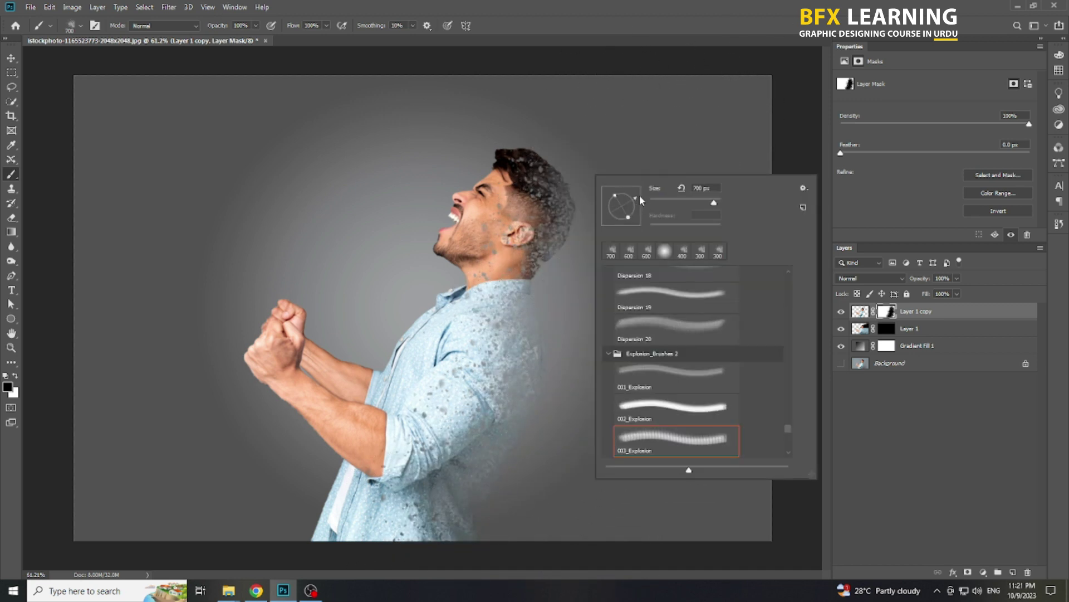
pyautogui.press('Escape')
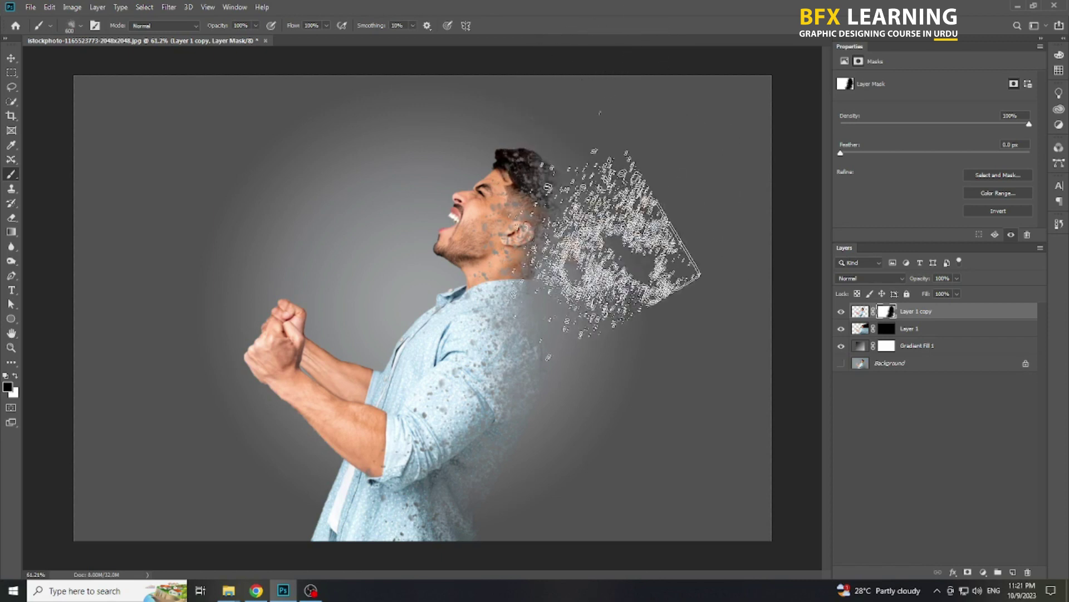
pyautogui.rightClick(554, 272)
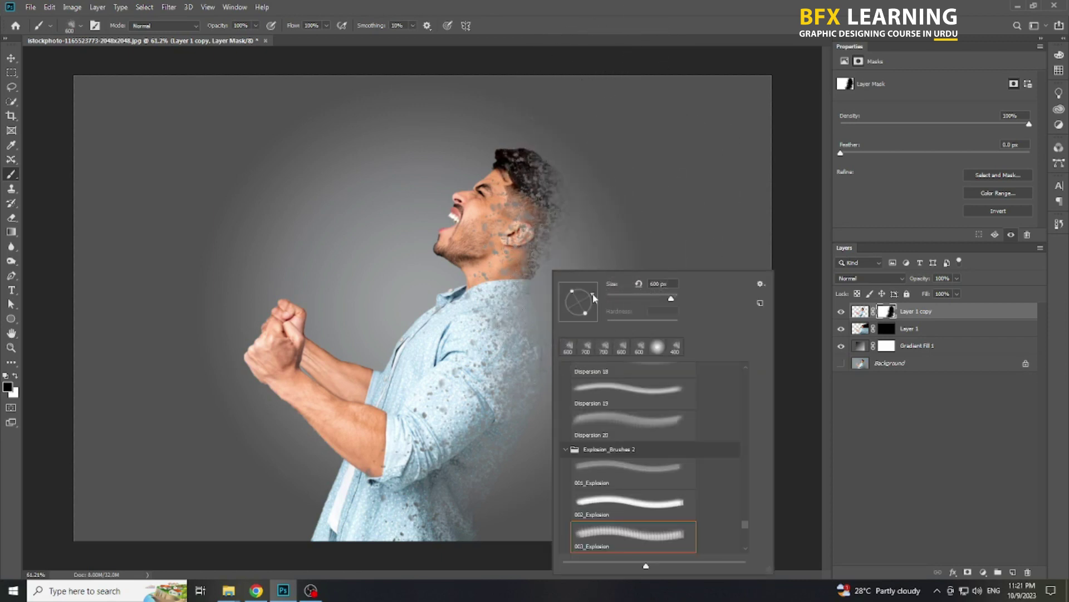
pyautogui.press('Escape')
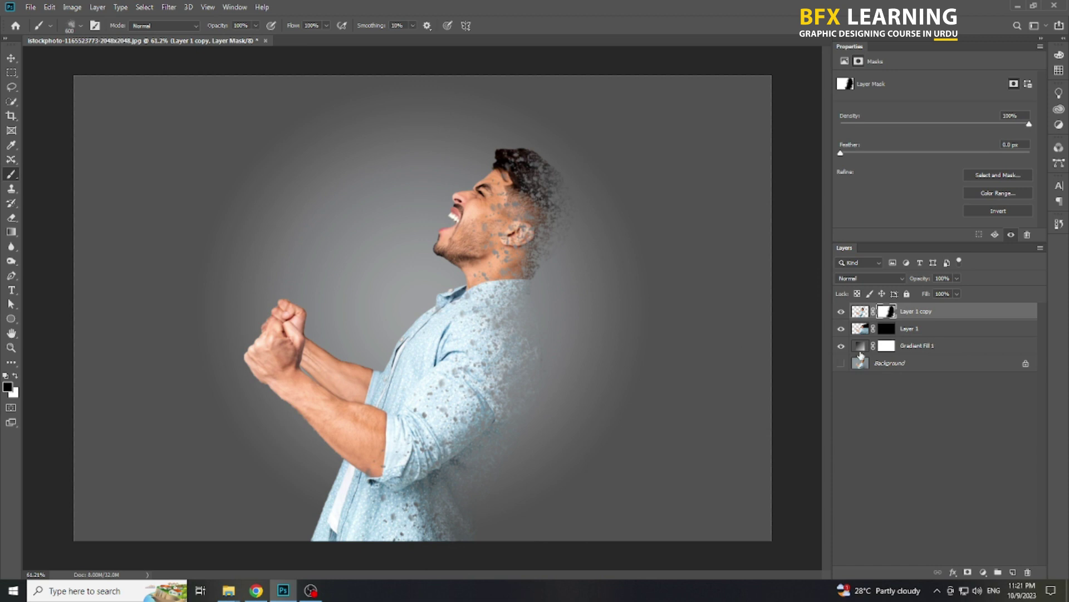
# - Paint white on Layer 1's mask with the explosion brush at 900–1200 px behind head and back
pyautogui.click(887, 328)
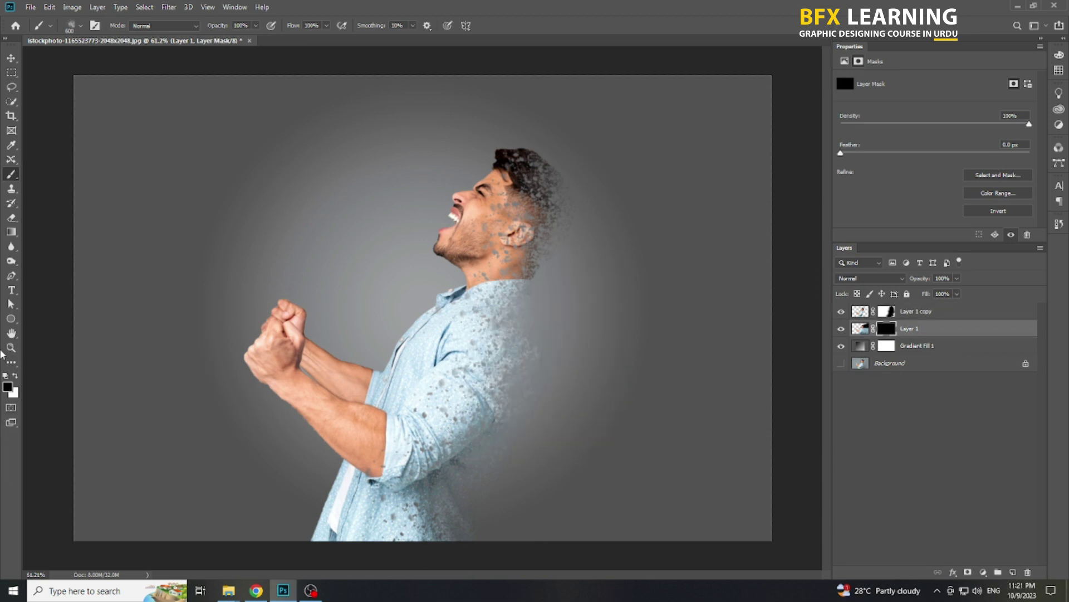
pyautogui.rightClick(400, 278)
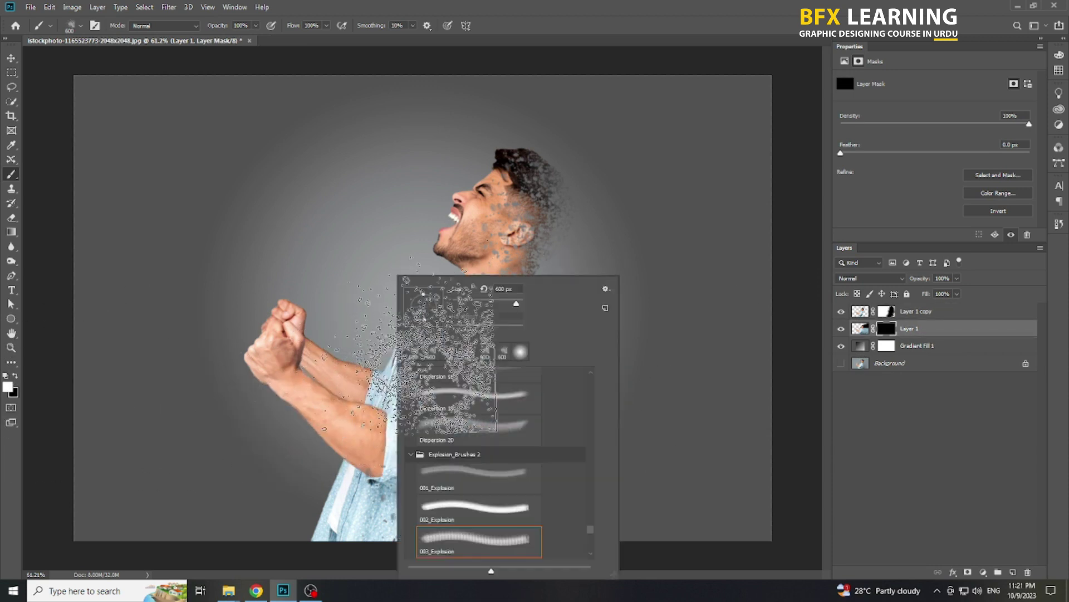
pyautogui.click(390, 312)
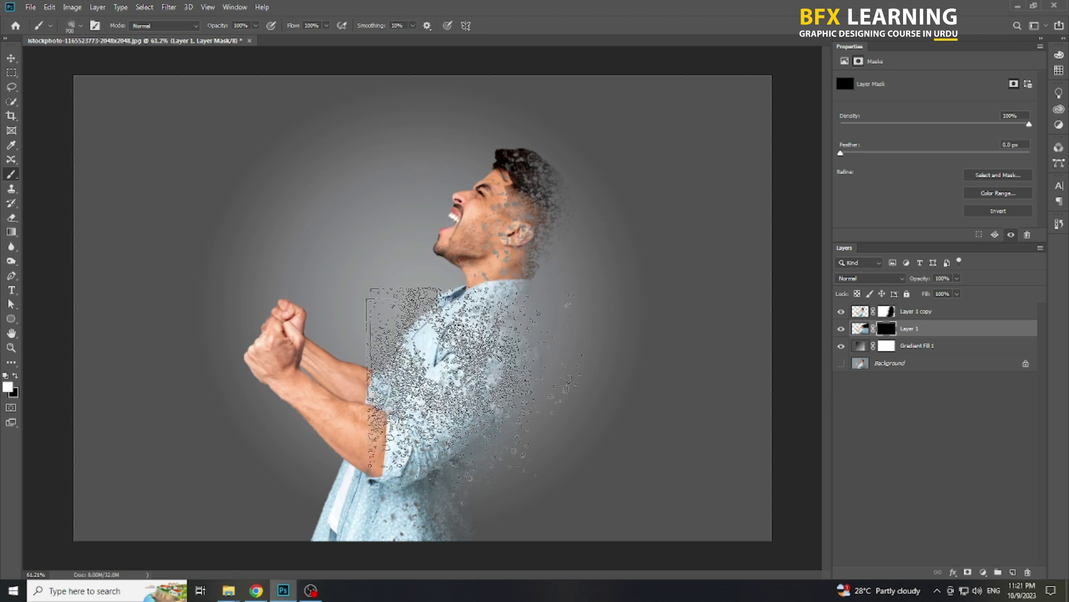
pyautogui.click(451, 468)
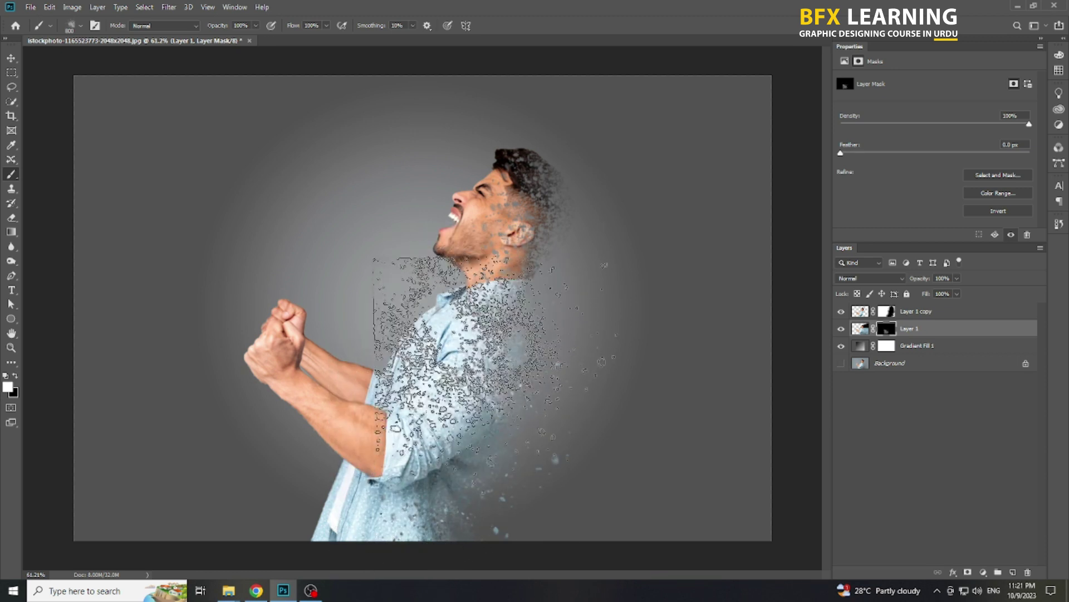
pyautogui.click(527, 263)
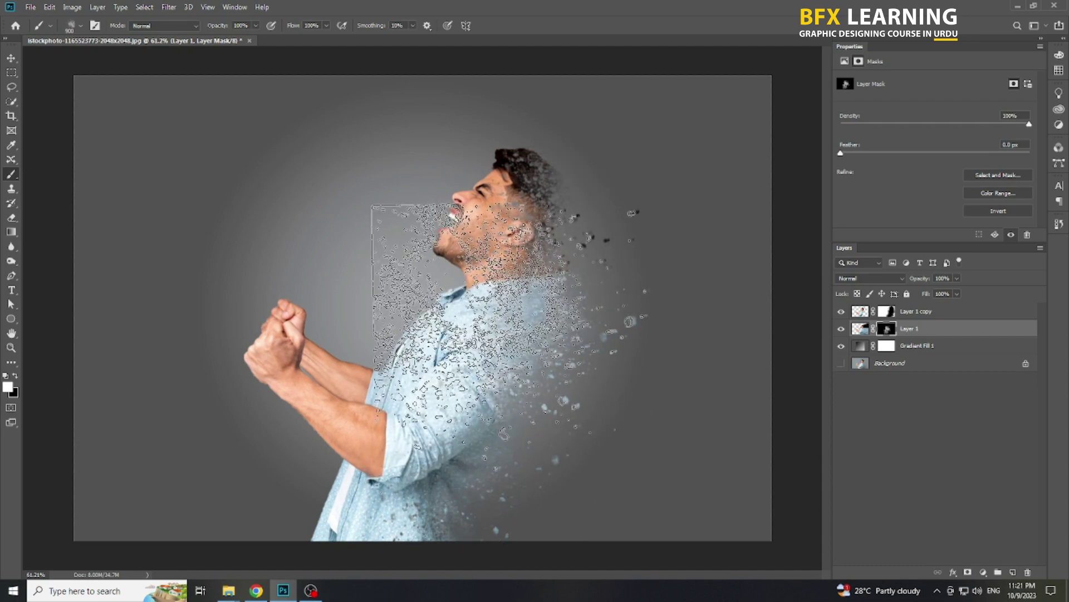
pyautogui.click(534, 314)
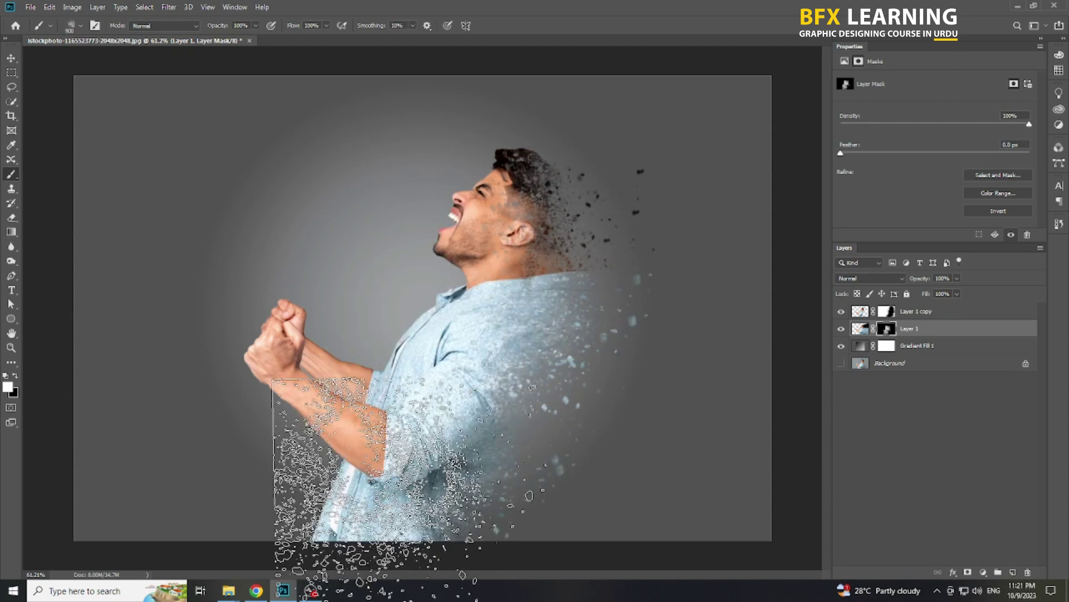
pyautogui.press(']')
pyautogui.press(']')
pyautogui.press(']')
pyautogui.click(512, 351)
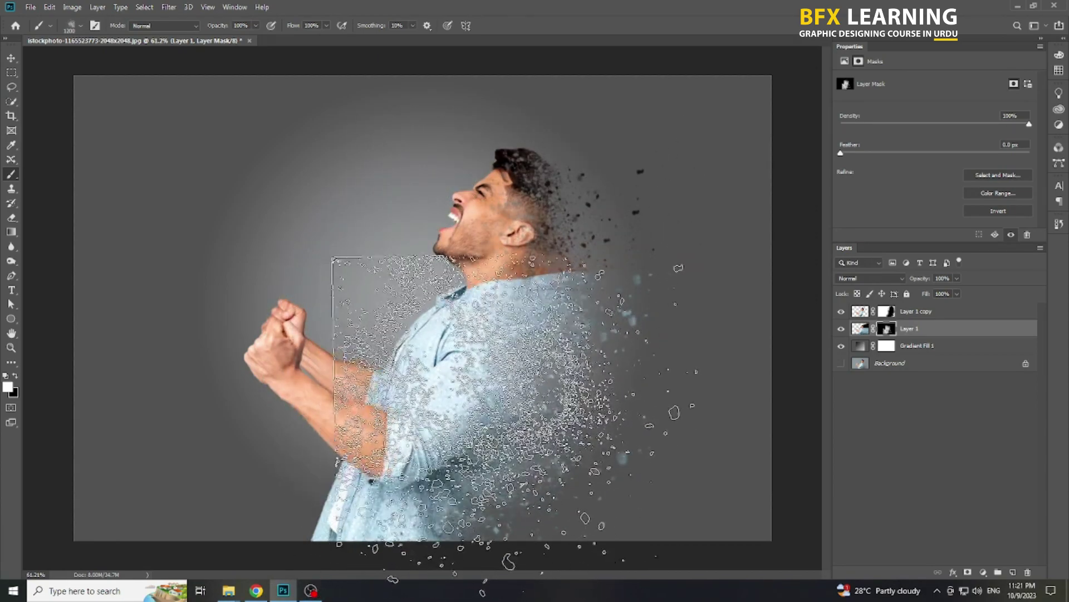
pyautogui.click(552, 317)
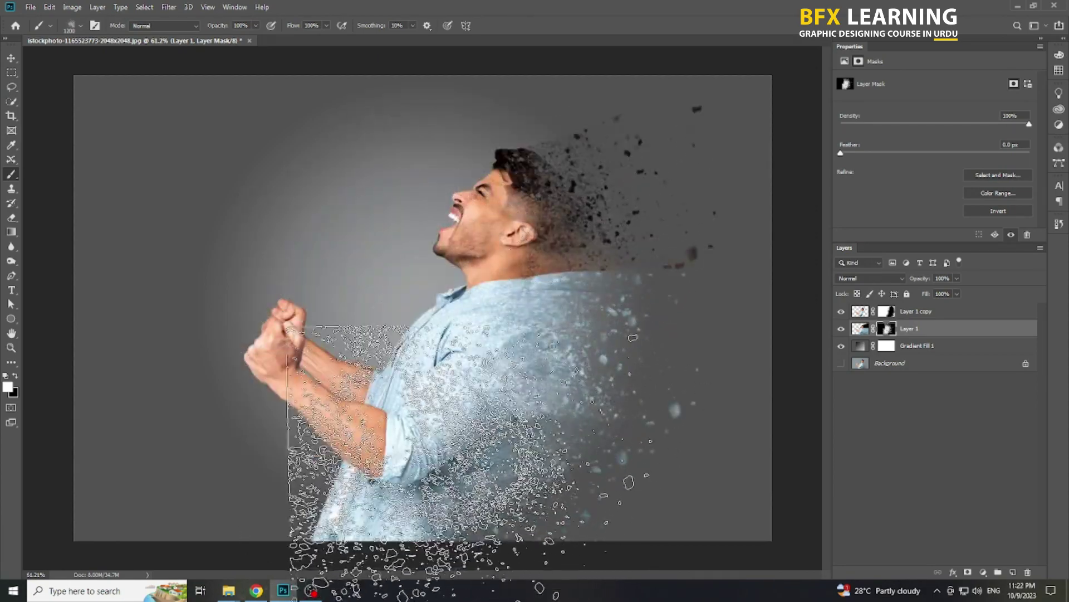
pyautogui.press('v')
pyautogui.scroll(-1, 558, 409)
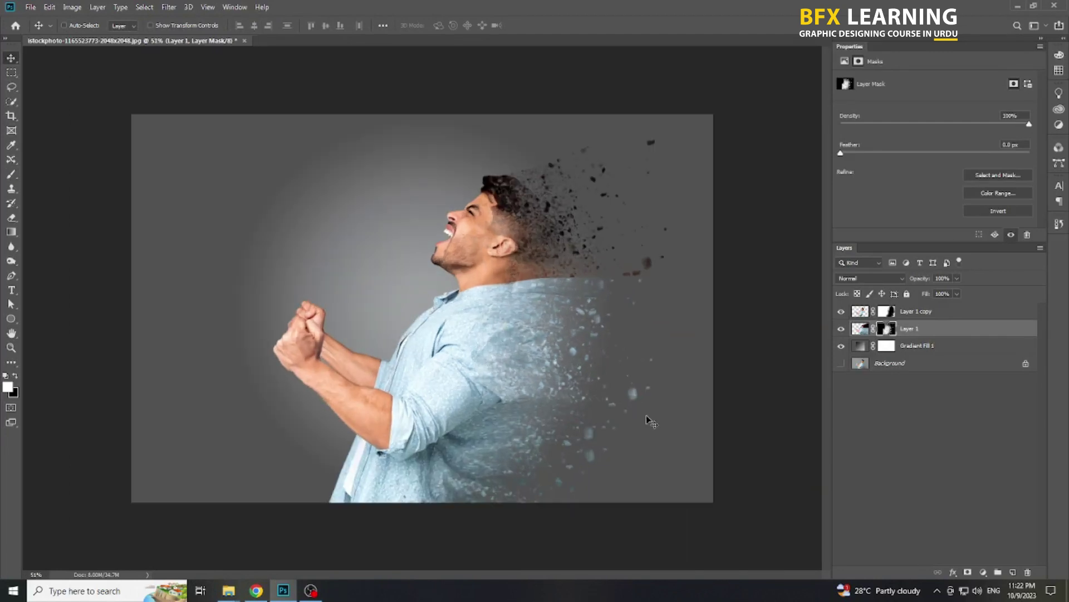
# - Add a yellow-to-orange radial Gradient Fill layer above Layer 1 copy
pyautogui.click(979, 316)
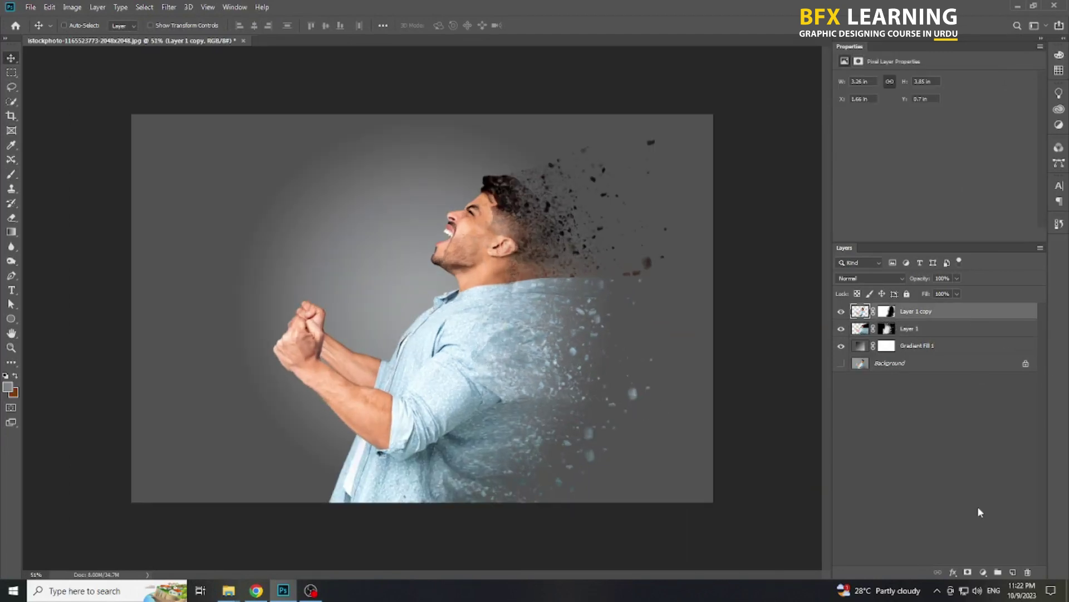
pyautogui.click(983, 573)
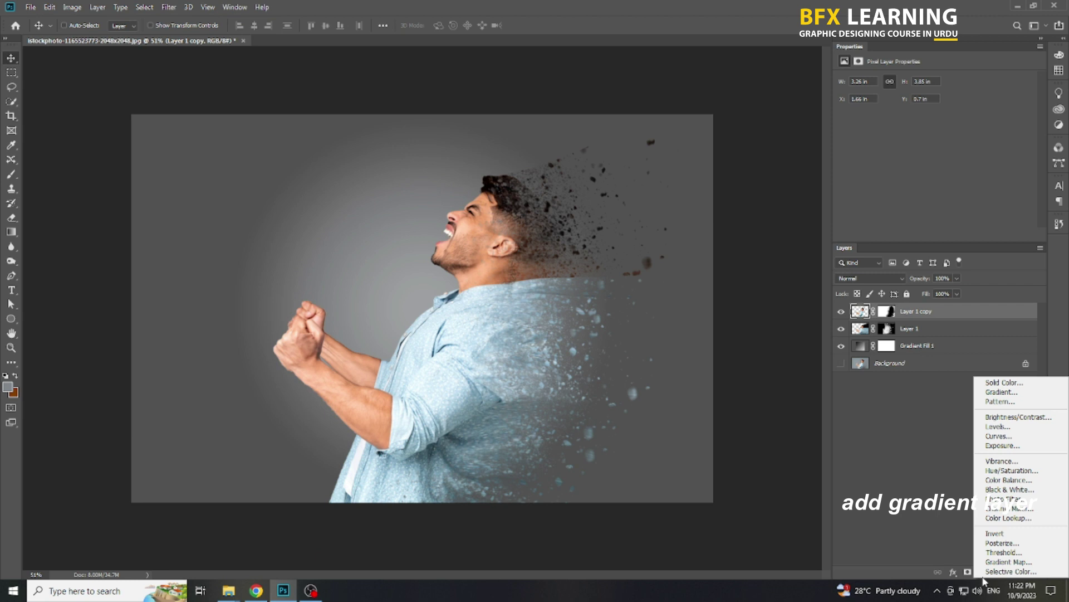
pyautogui.click(997, 392)
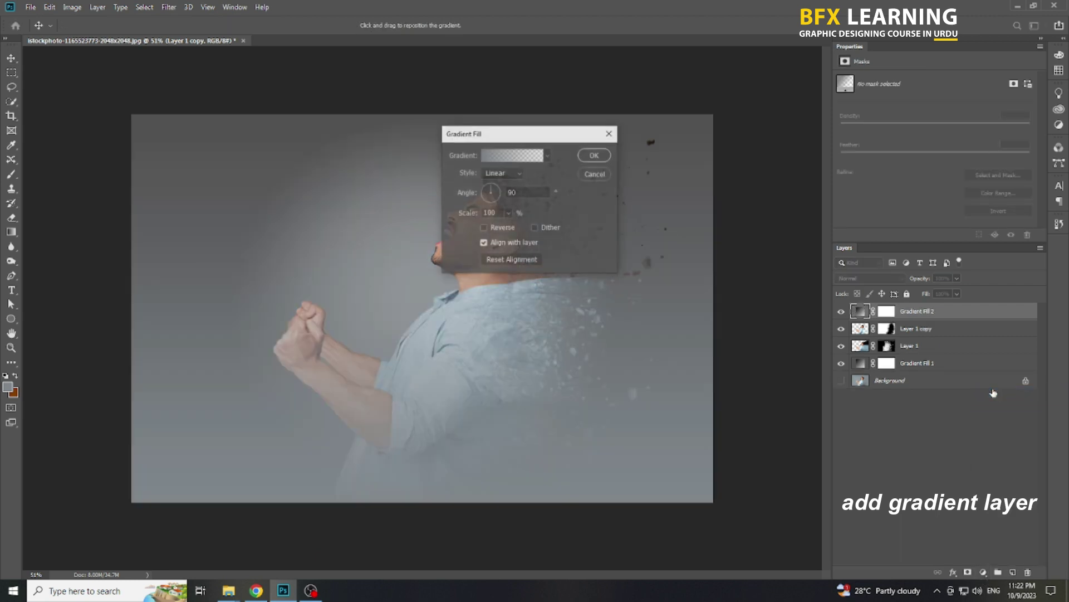
pyautogui.click(517, 157)
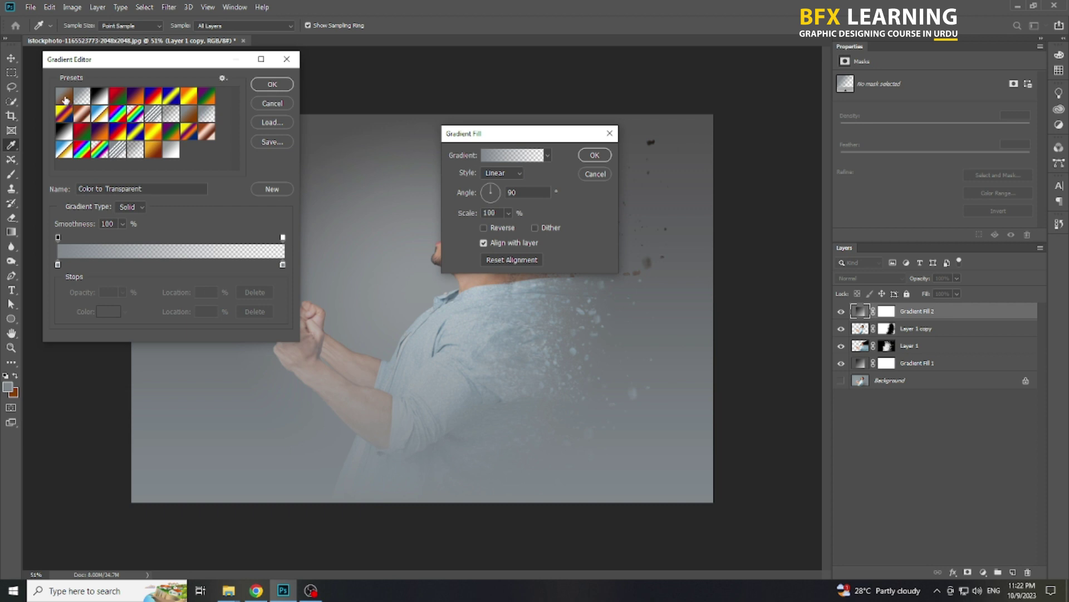
pyautogui.click(194, 96)
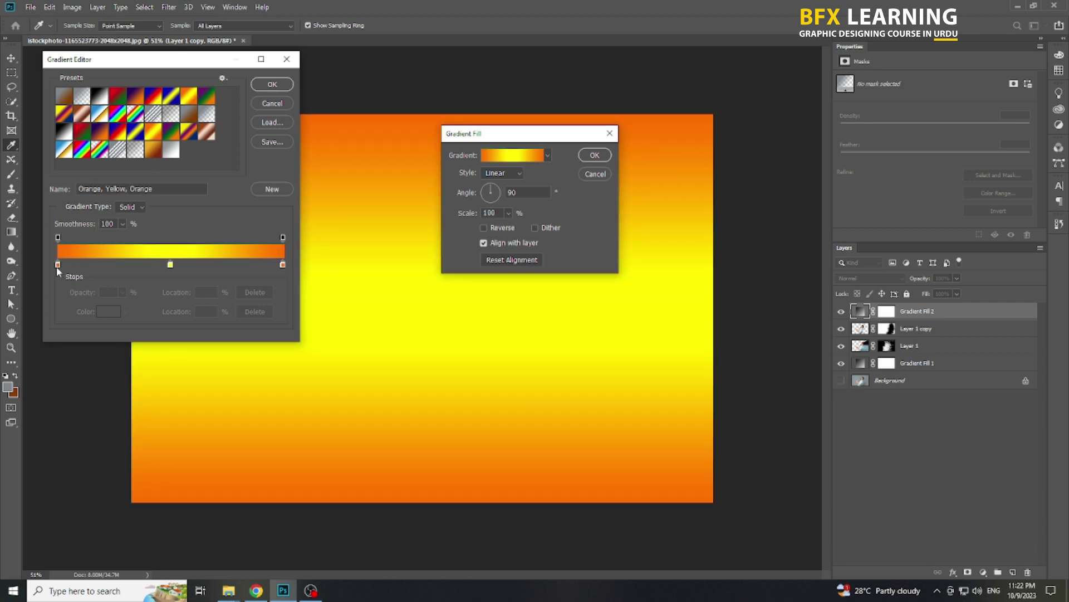
pyautogui.moveTo(58, 266); pyautogui.dragTo(56, 346)
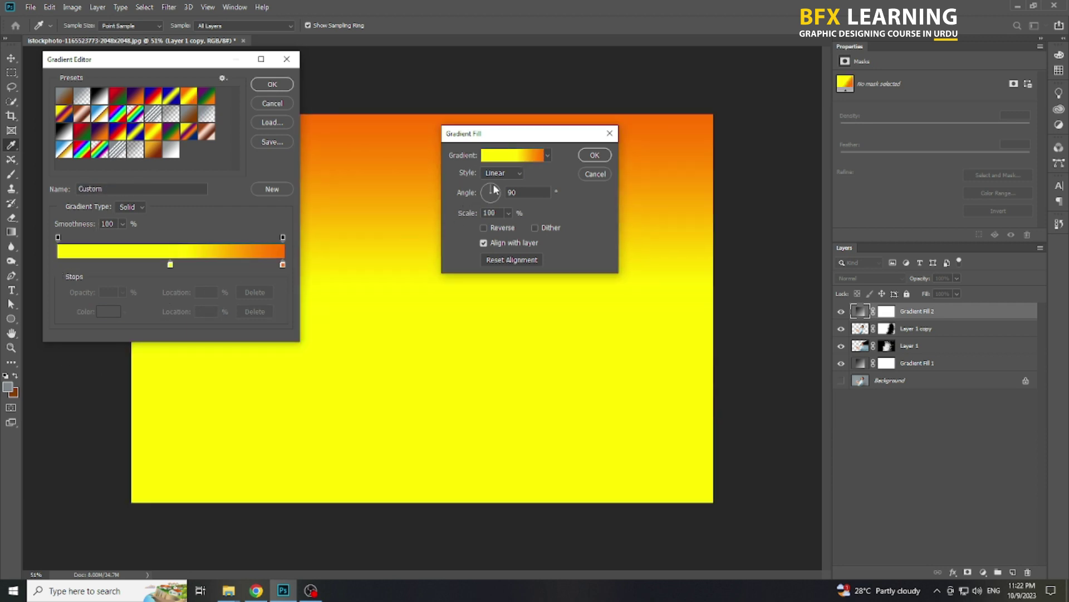
pyautogui.click(272, 85)
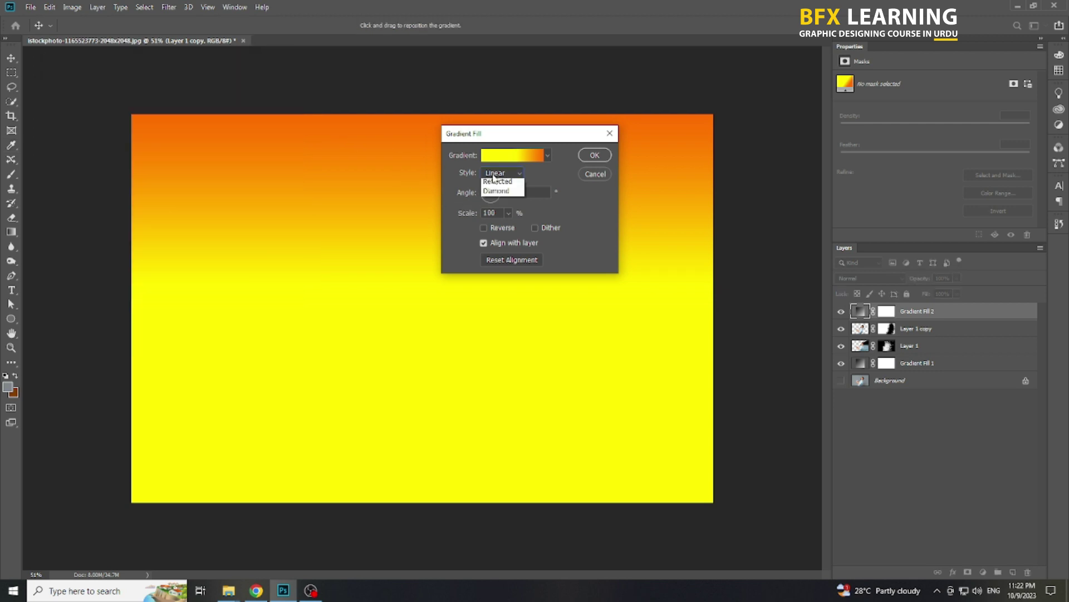
pyautogui.click(491, 191)
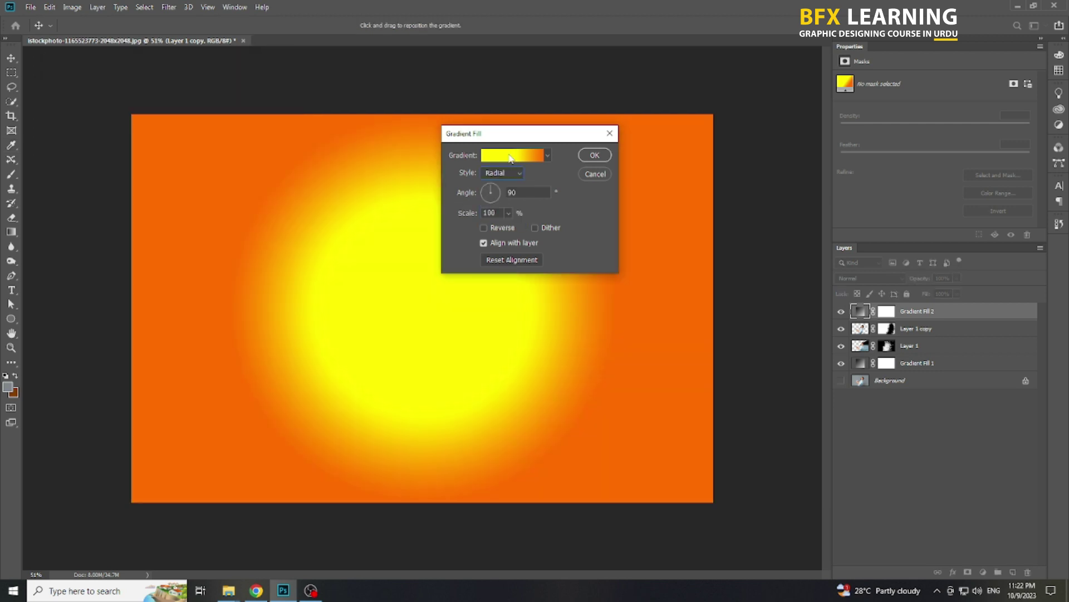
pyautogui.click(605, 159)
# - Set the gradient layer to Soft Light blend mode at 20% opacity
pyautogui.click(869, 278)
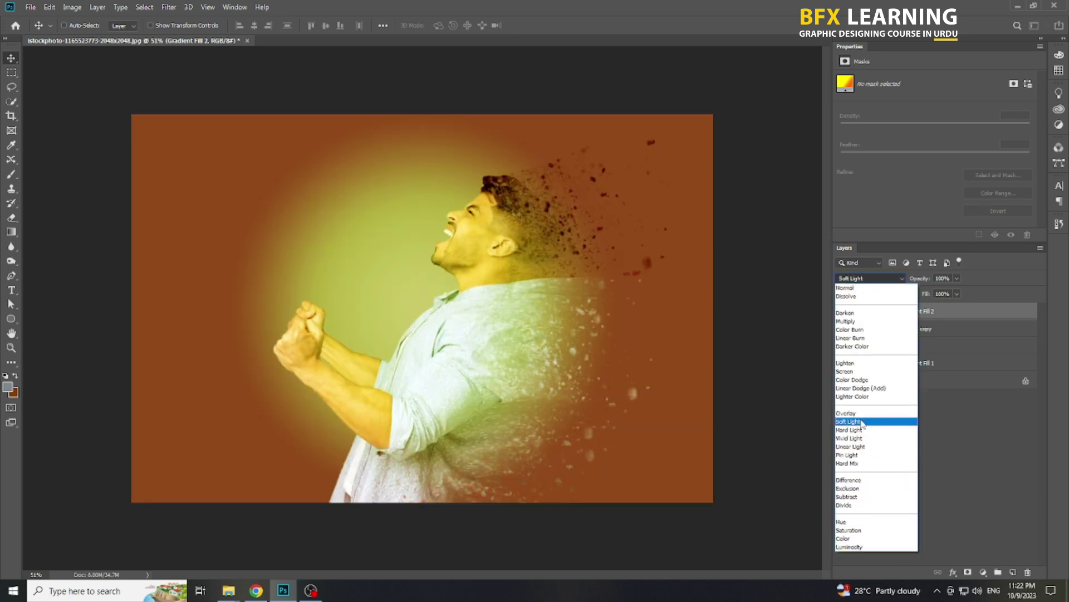
pyautogui.click(863, 421)
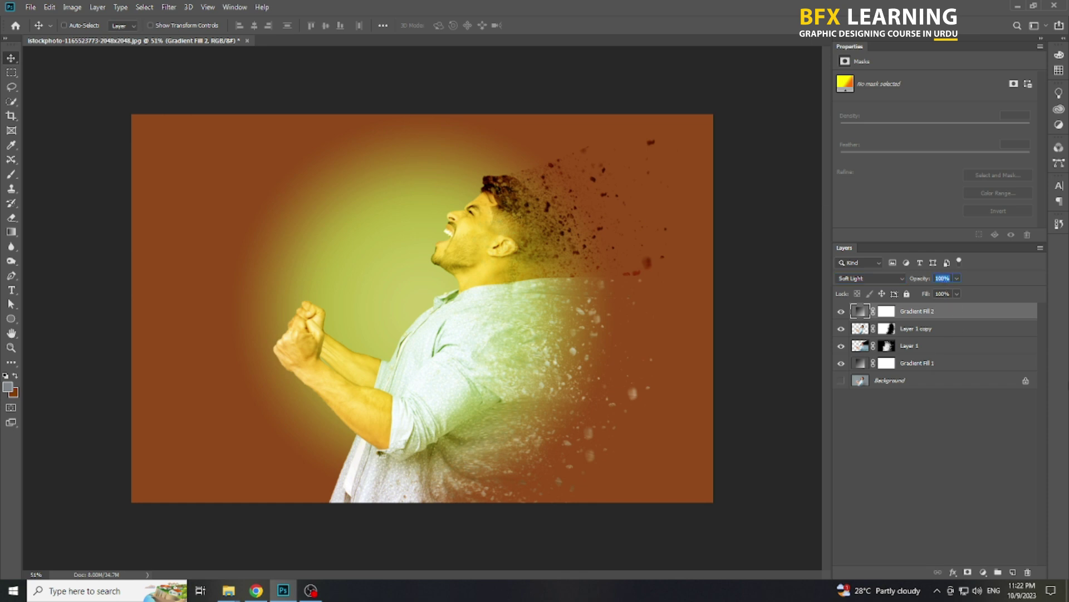
pyautogui.write('1')
pyautogui.write('20')
pyautogui.press('Tab')
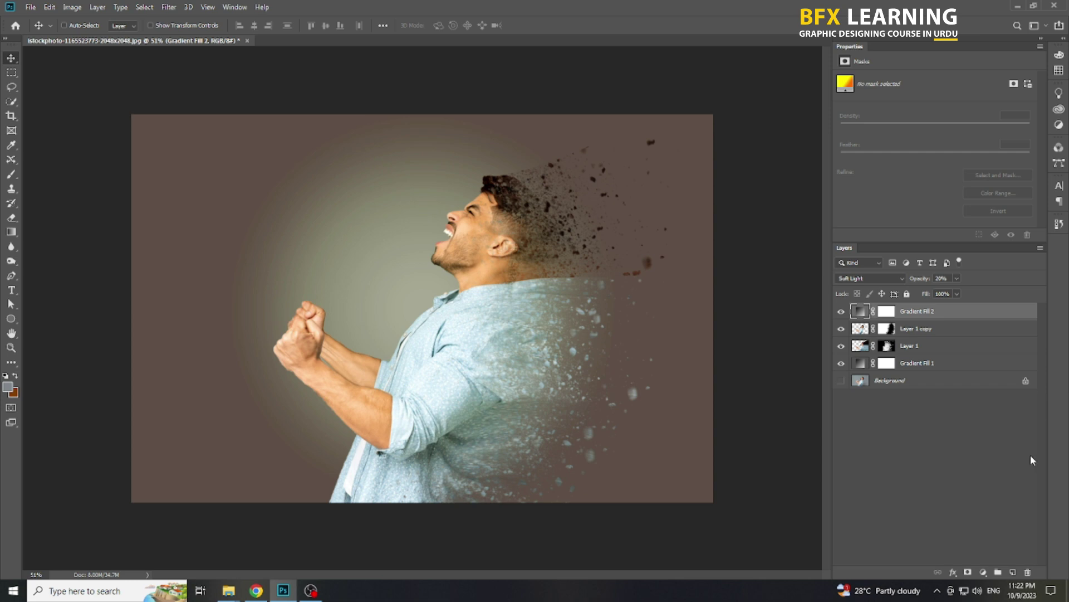
# - Change Gradient Fill 1's outer colour stop to a lighter grey-brown
pyautogui.doubleClick(856, 362)
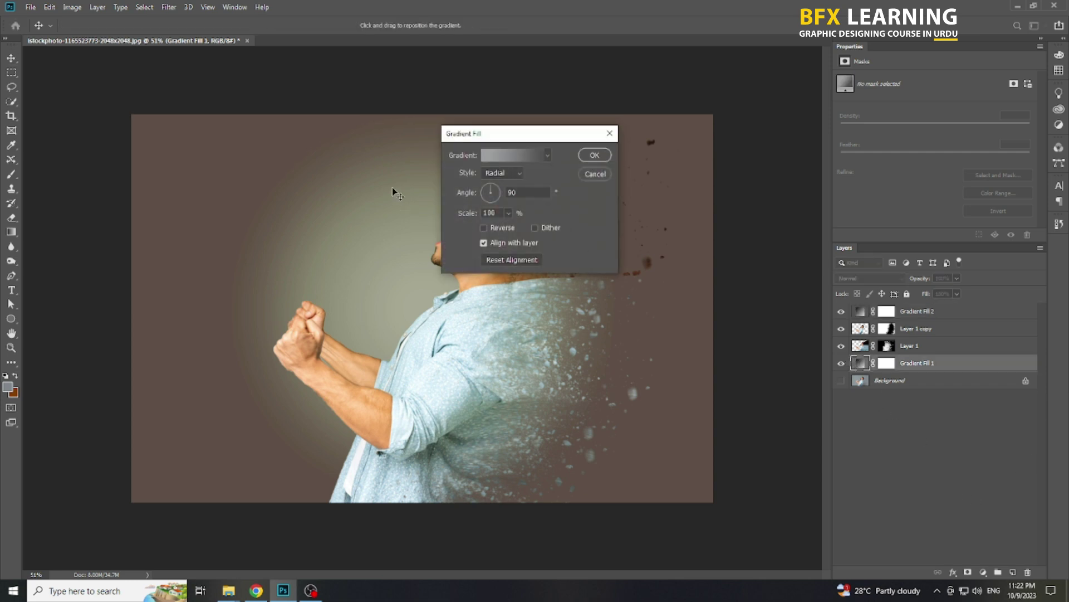
pyautogui.click(513, 157)
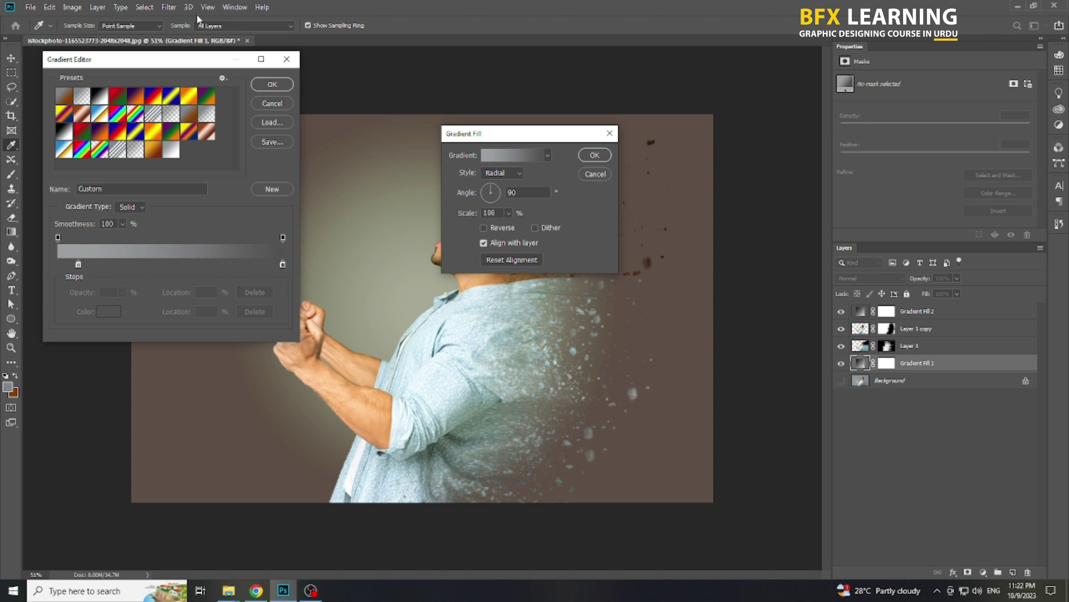
pyautogui.press('Return')
pyautogui.press('Return')
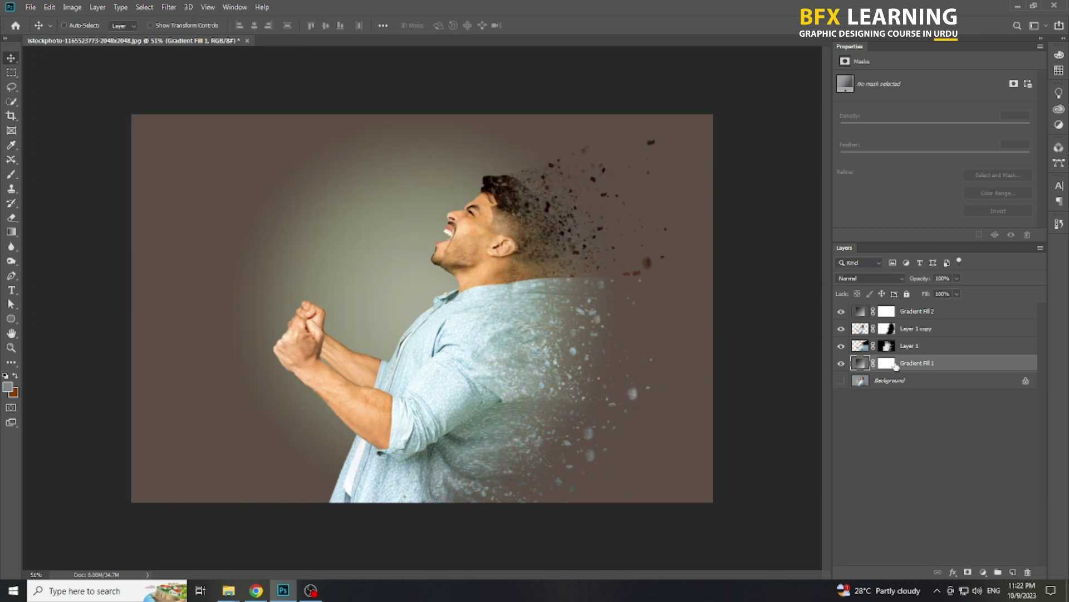
pyautogui.doubleClick(861, 363)
pyautogui.click(518, 161)
pyautogui.click(78, 266)
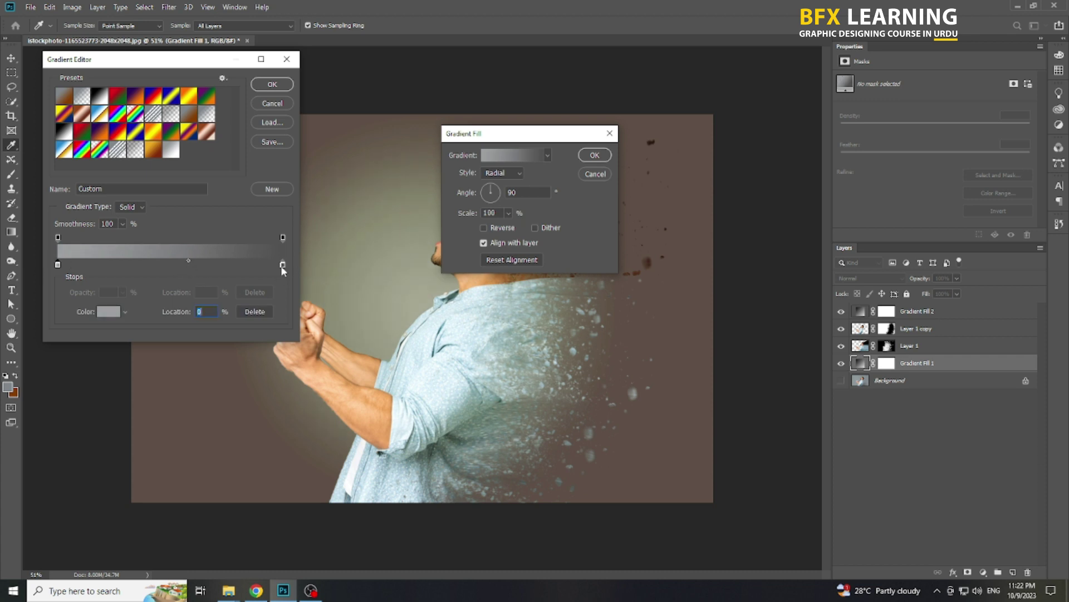
pyautogui.click(108, 314)
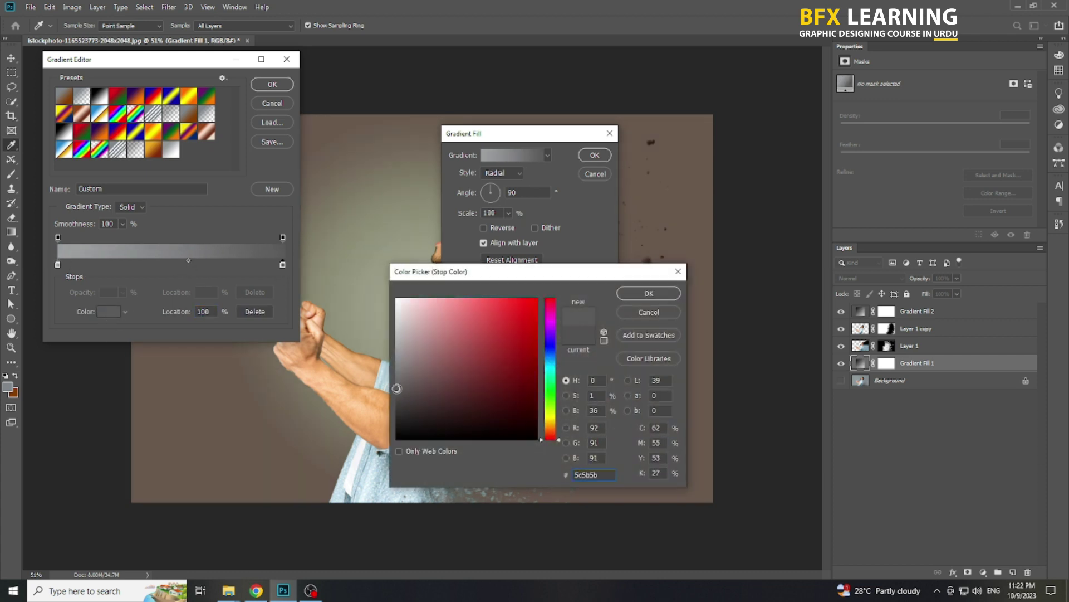
pyautogui.click(399, 383)
pyautogui.press('Return')
pyautogui.press('Return')
pyautogui.press('Return')
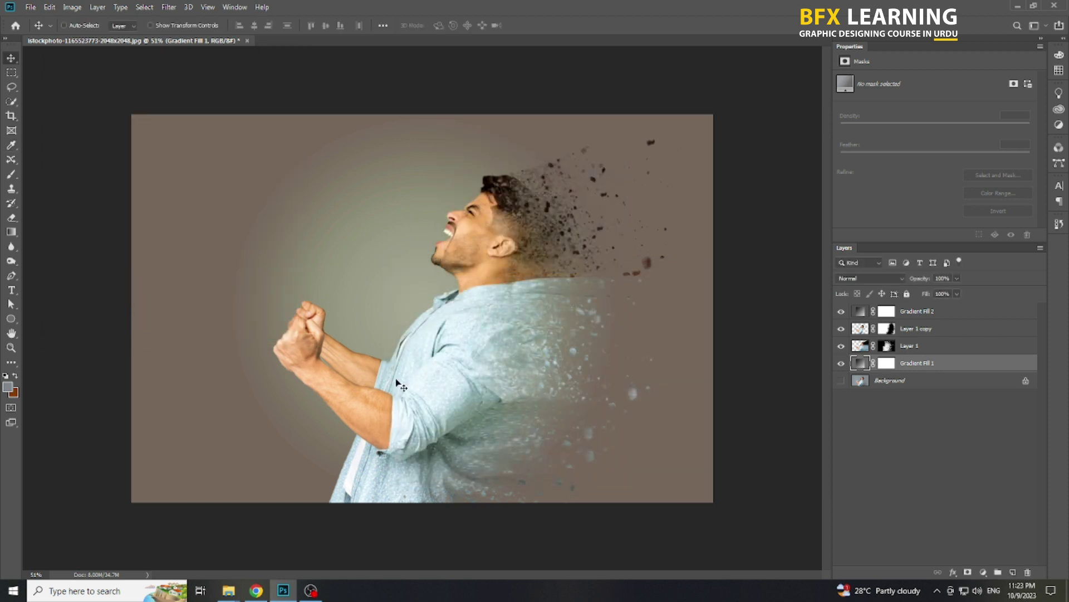
pyautogui.rightClick(444, 274)
pyautogui.scroll(2, 513, 327)
# - Type the title 'DISPERSION EFFECT' on a new text layer at 100 pt
pyautogui.click(952, 315)
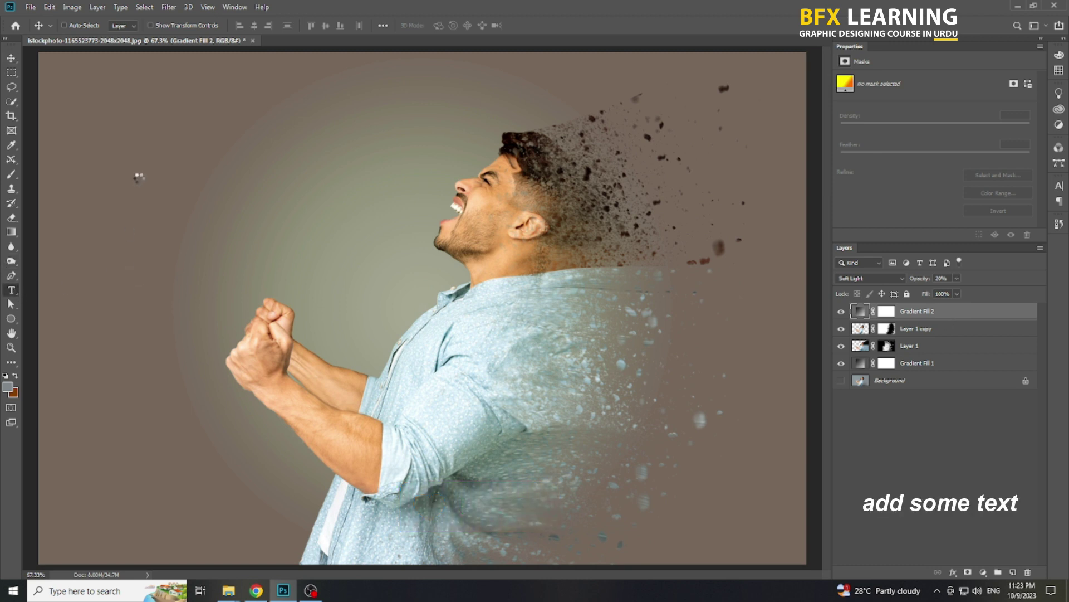
pyautogui.click(139, 173)
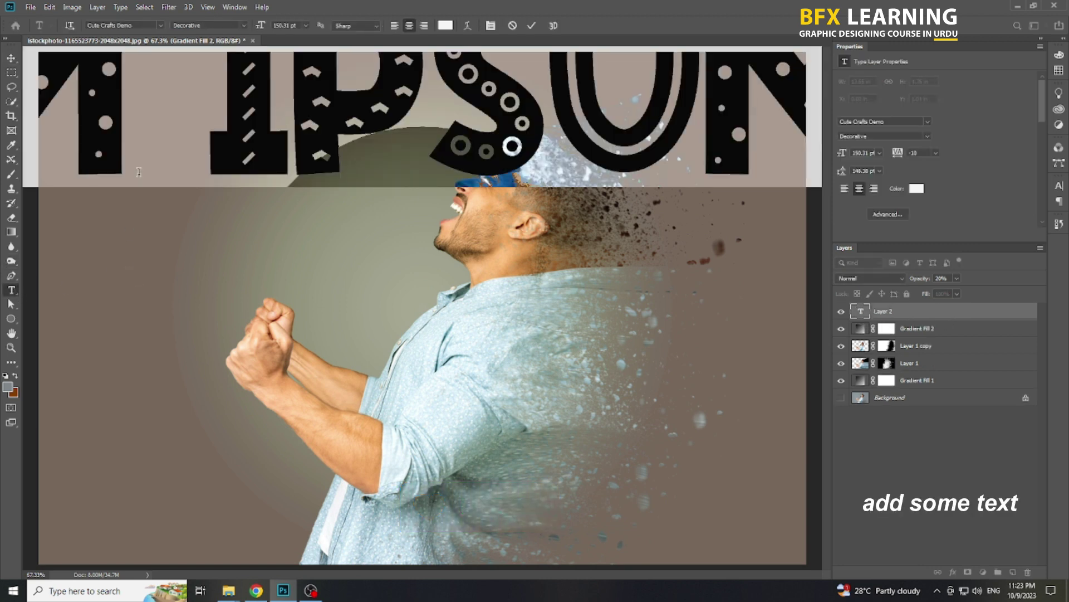
pyautogui.write('DISPERSION E')
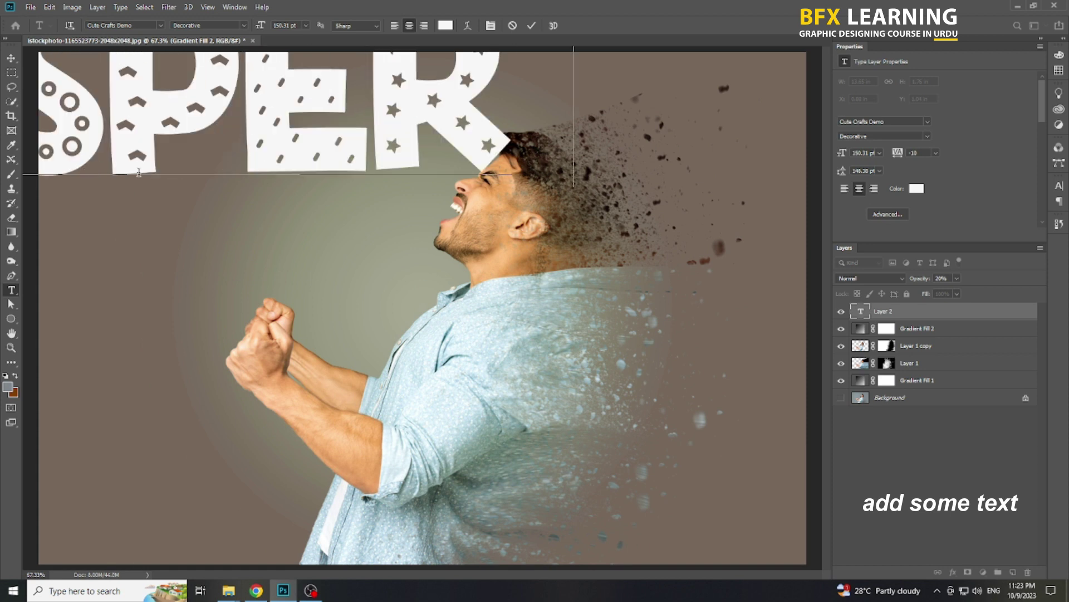
pyautogui.write('FFECT')
pyautogui.hotkey('ctrl', 'a')
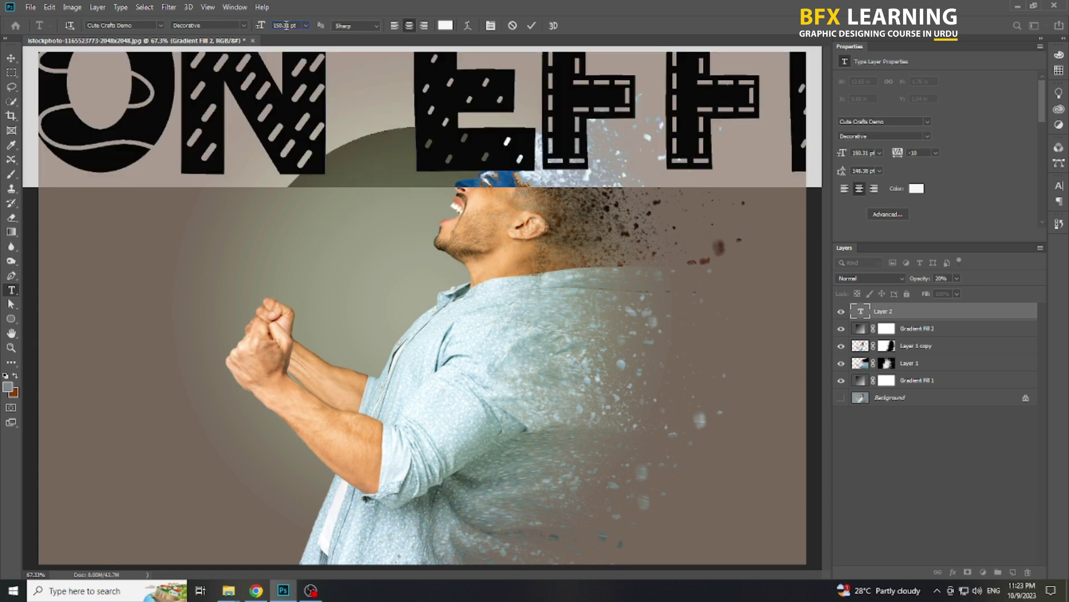
pyautogui.write('0')
pyautogui.press('Return')
pyautogui.hotkey('ctrl', 'Return')
# - Scale the title down, move it onto the upper photo, and break it onto two lines
pyautogui.hotkey('ctrl', 't')
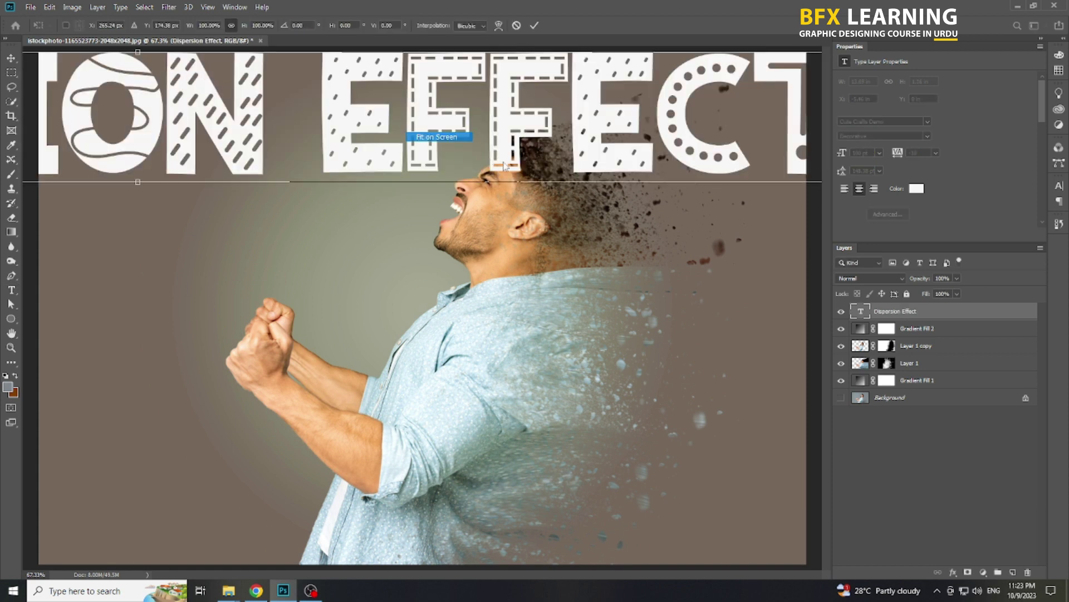
pyautogui.hotkey('ctrl', '0')
pyautogui.moveTo(600, 214); pyautogui.dragTo(423, 224)
pyautogui.press('Return')
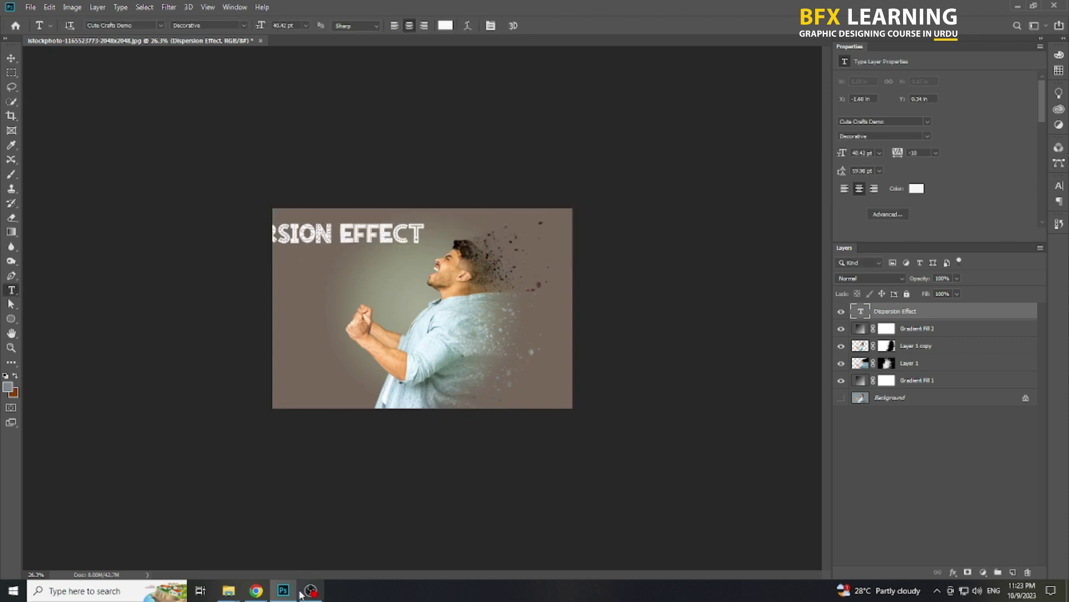
pyautogui.press('v')
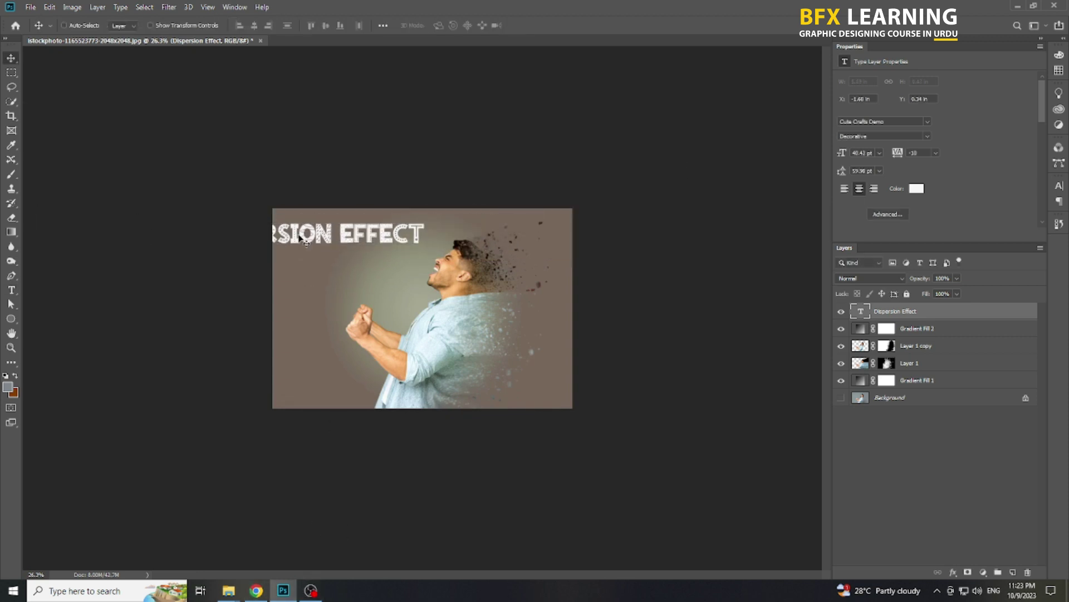
pyautogui.moveTo(299, 234); pyautogui.dragTo(381, 262)
pyautogui.press('t')
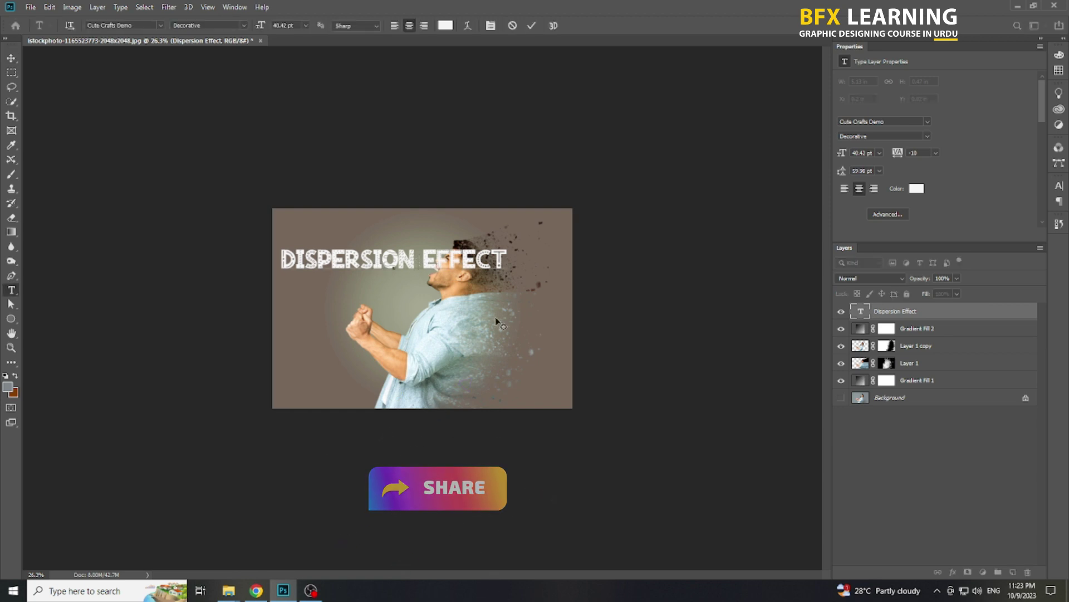
pyautogui.click(417, 259)
pyautogui.press('Return')
# - Left-align the title in Myriad Pro Bold with 41.98 pt leading and shift it left
pyautogui.click(396, 25)
pyautogui.click(162, 25)
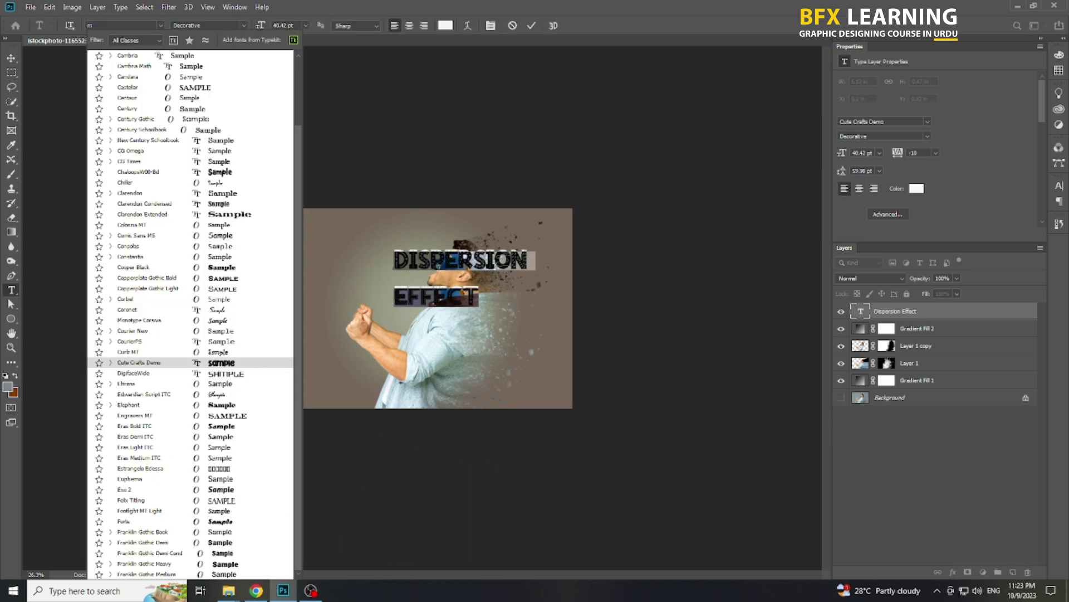
pyautogui.write('myriad pro')
pyautogui.click(160, 91)
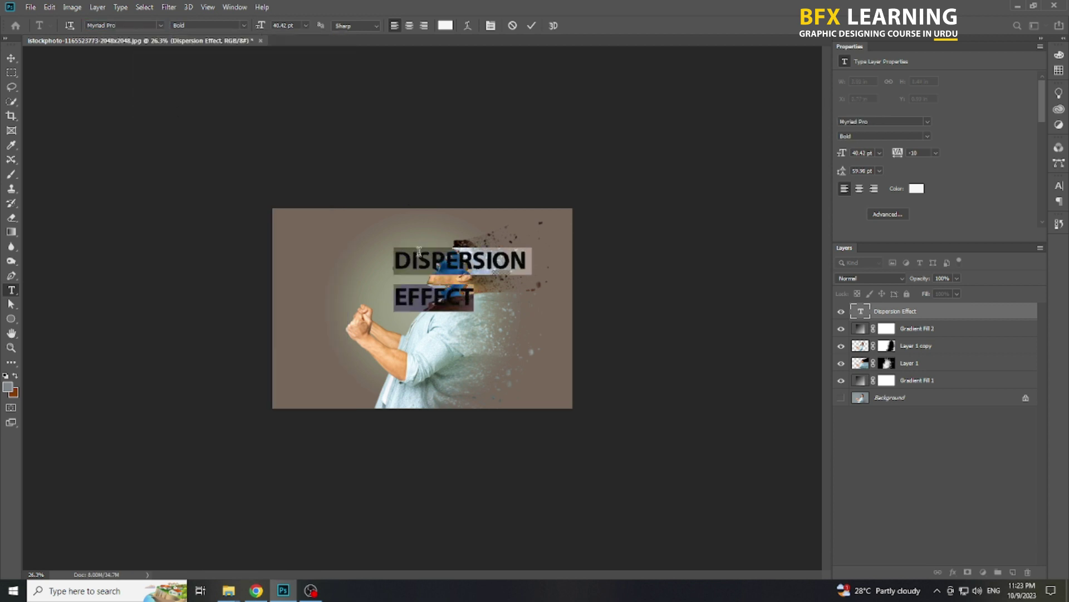
pyautogui.click(1060, 185)
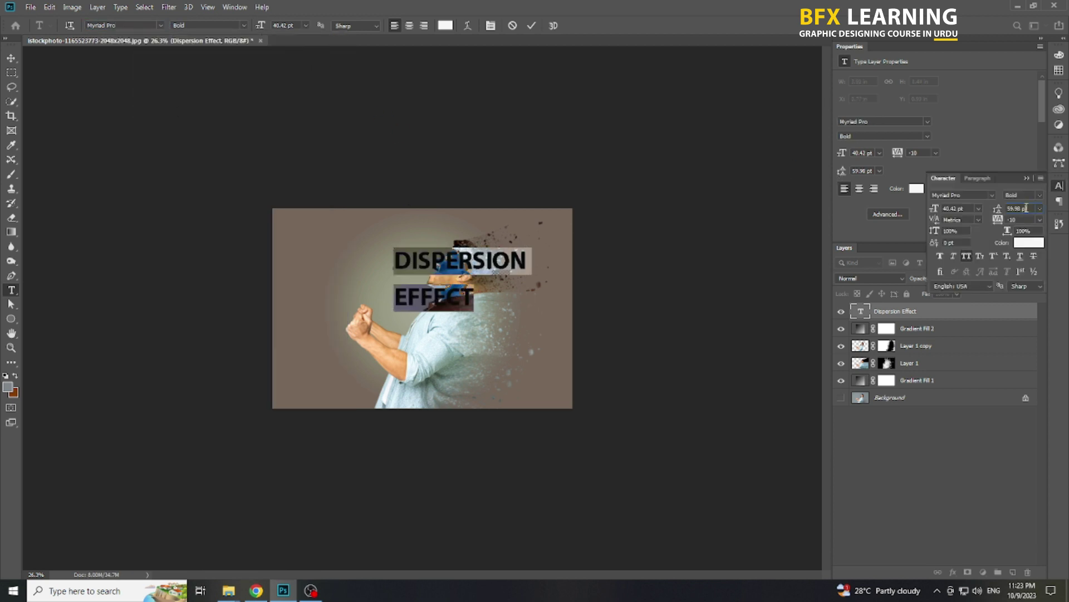
pyautogui.press('Down')
pyautogui.press('Down')
pyautogui.press('Down')
pyautogui.press('Down')
pyautogui.press('Down')
pyautogui.press('Down')
pyautogui.hotkey('ctrl', 'Return')
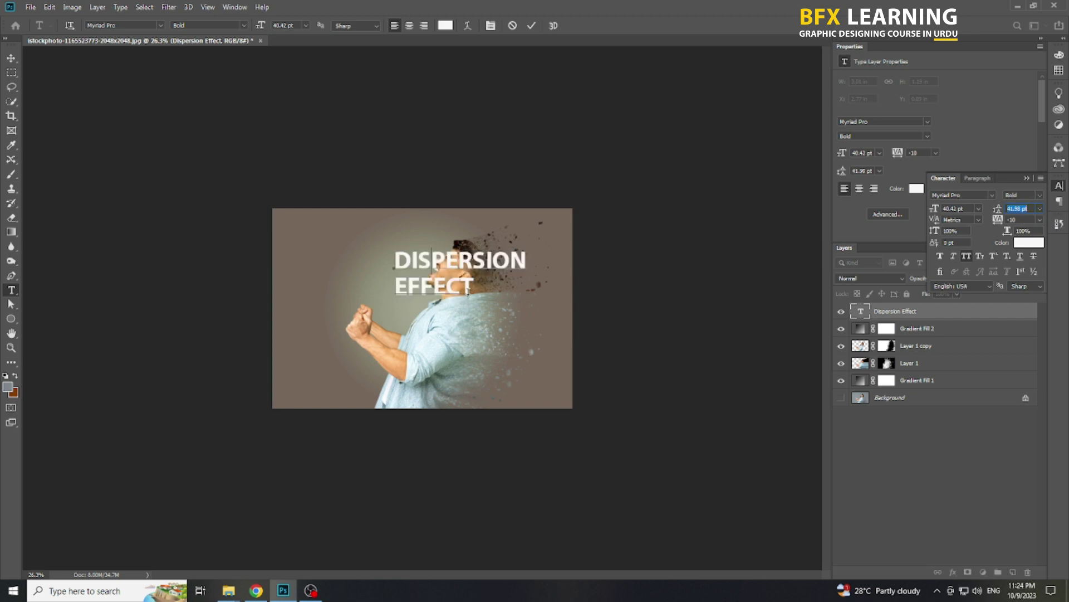
pyautogui.press('v')
pyautogui.moveTo(475, 296); pyautogui.dragTo(372, 297)
# - Colour the title black (000000) and position it at the upper left
pyautogui.doubleClick(860, 311)
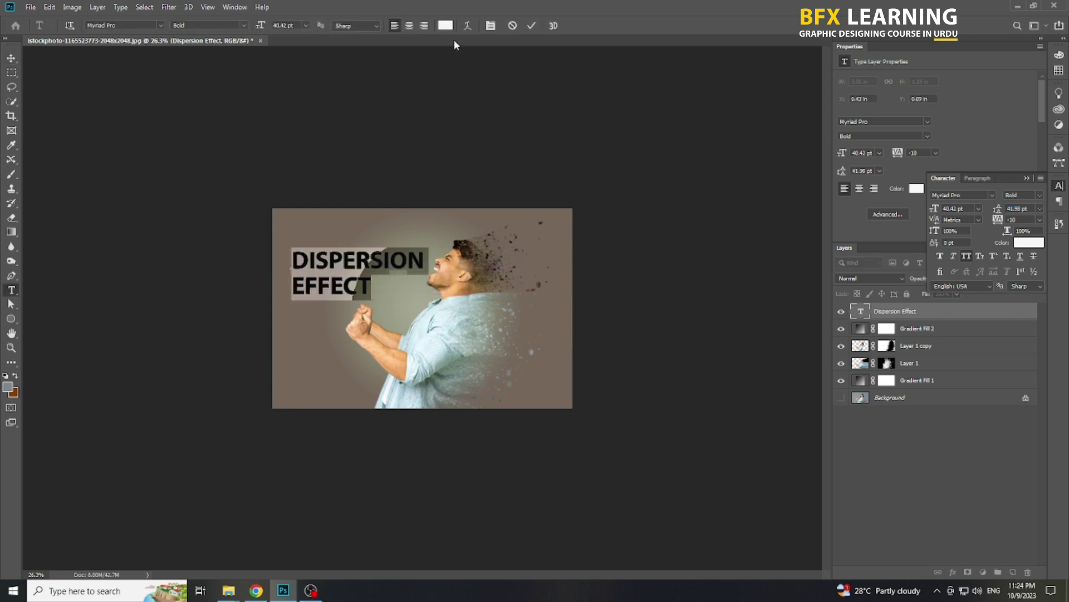
pyautogui.click(446, 25)
pyautogui.write('000000')
pyautogui.press('Return')
pyautogui.hotkey('ctrl', 'Return')
pyautogui.press('v')
pyautogui.scroll(3, 357, 318)
pyautogui.moveTo(364, 252); pyautogui.dragTo(365, 440)
pyautogui.doubleClick(362, 440)
pyautogui.write('@BFX LEARNI')
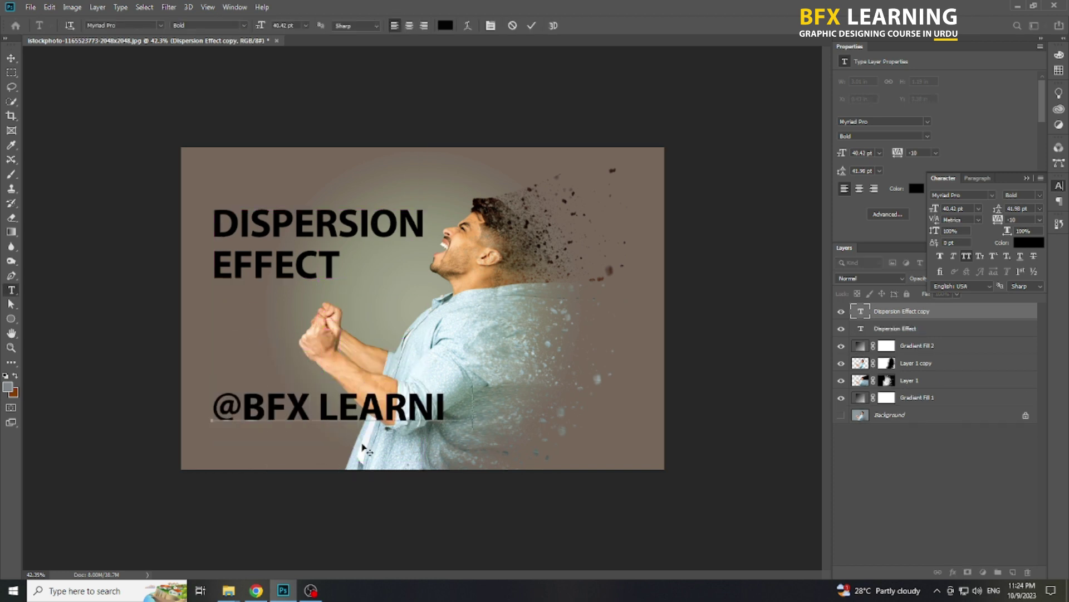
pyautogui.write('NG')
pyautogui.hotkey('ctrl', 'a')
pyautogui.click(244, 25)
pyautogui.click(212, 42)
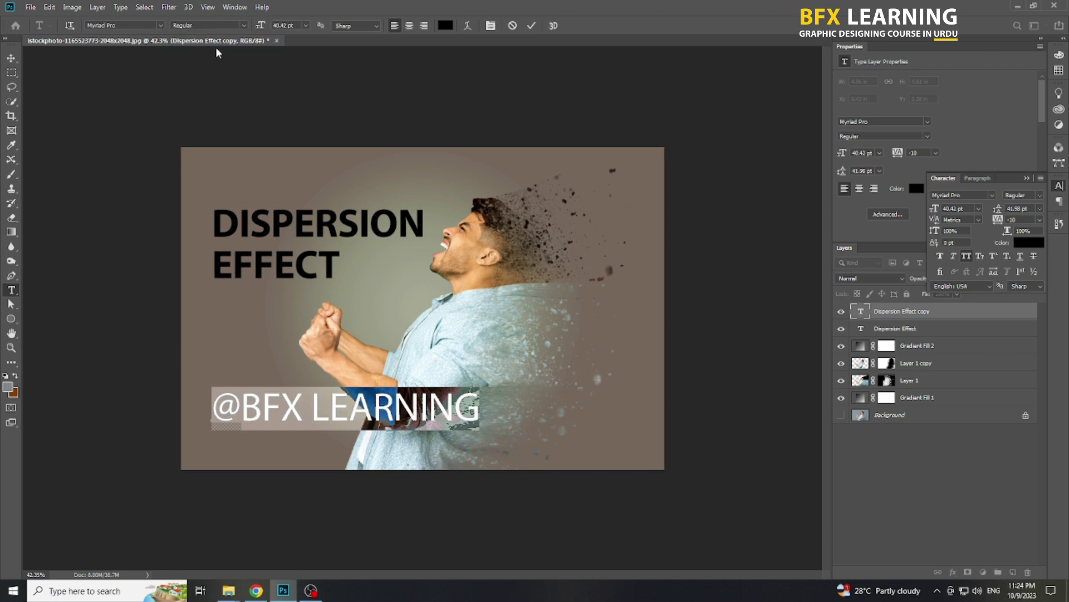
pyautogui.hotkey('ctrl', 'Return')
# - Shrink the credit to about 19.26 pt and nudge both text lines slightly right
pyautogui.hotkey('ctrl', 't')
pyautogui.moveTo(480, 386); pyautogui.dragTo(341, 410)
pyautogui.press('Return')
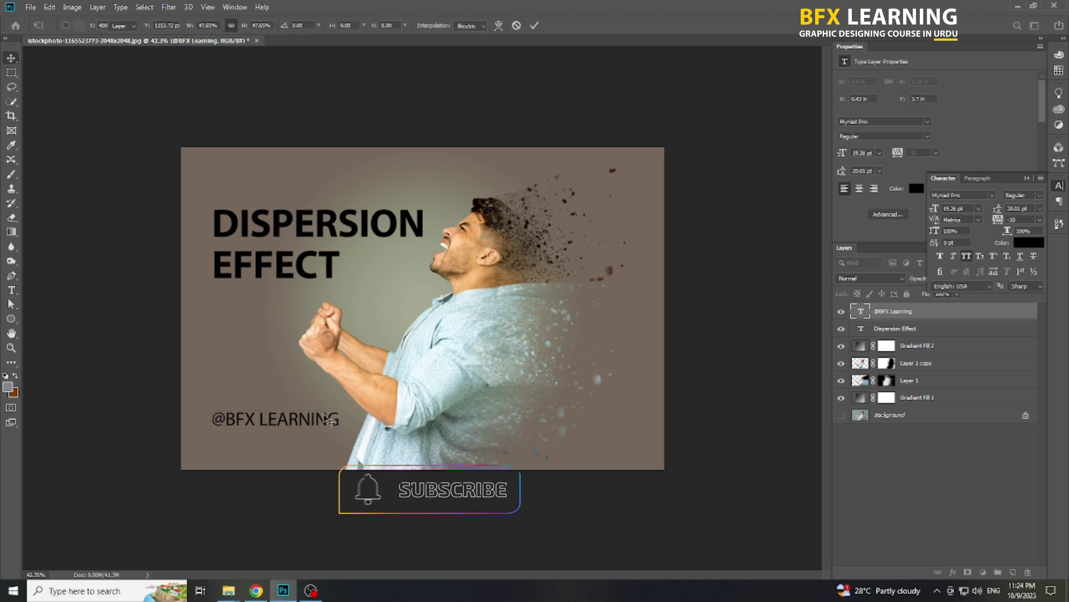
pyautogui.keyDown('ctrl'); pyautogui.keyDown('shift'); pyautogui.click(305, 276); pyautogui.keyUp('shift'); pyautogui.keyUp('ctrl')
pyautogui.moveTo(301, 274); pyautogui.dragTo(303, 277)
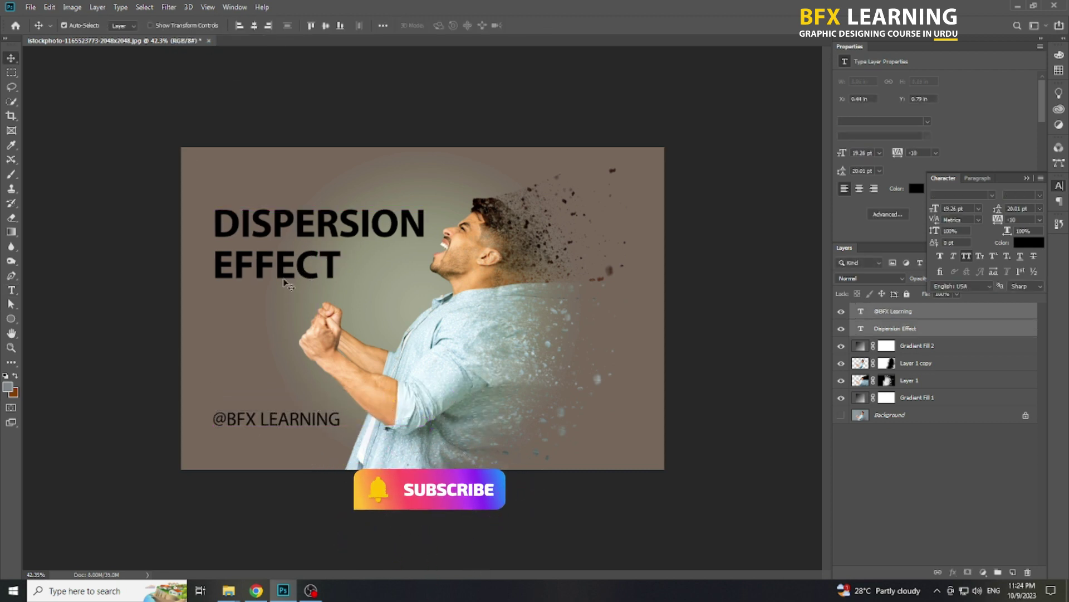
# - Hide the panels and fit the finished poster to the screen
pyautogui.rightClick(489, 243)
pyautogui.press('Tab')
pyautogui.hotkey('ctrl', '0')
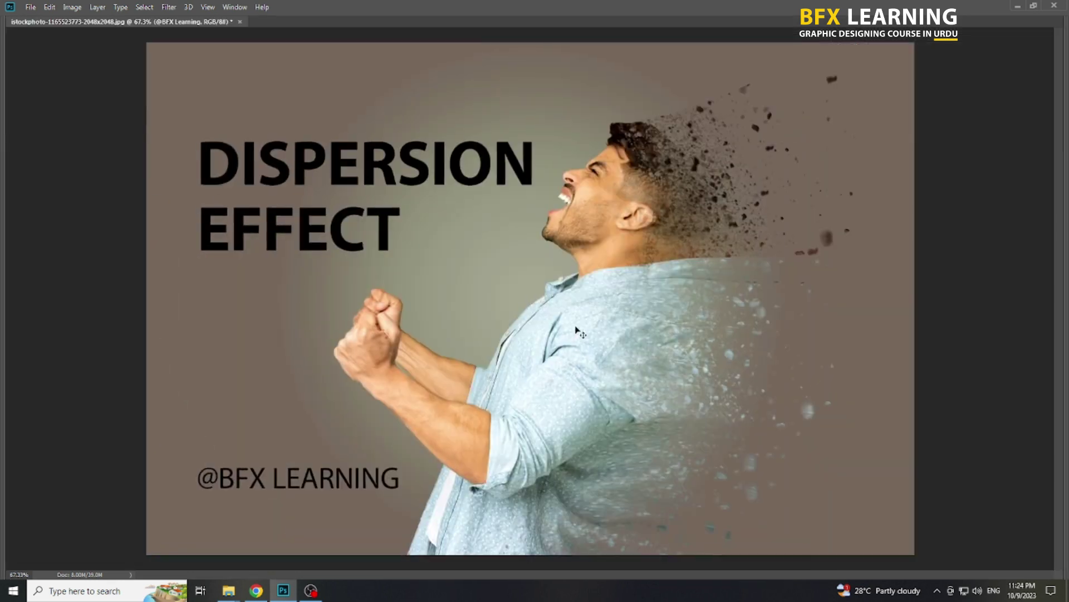